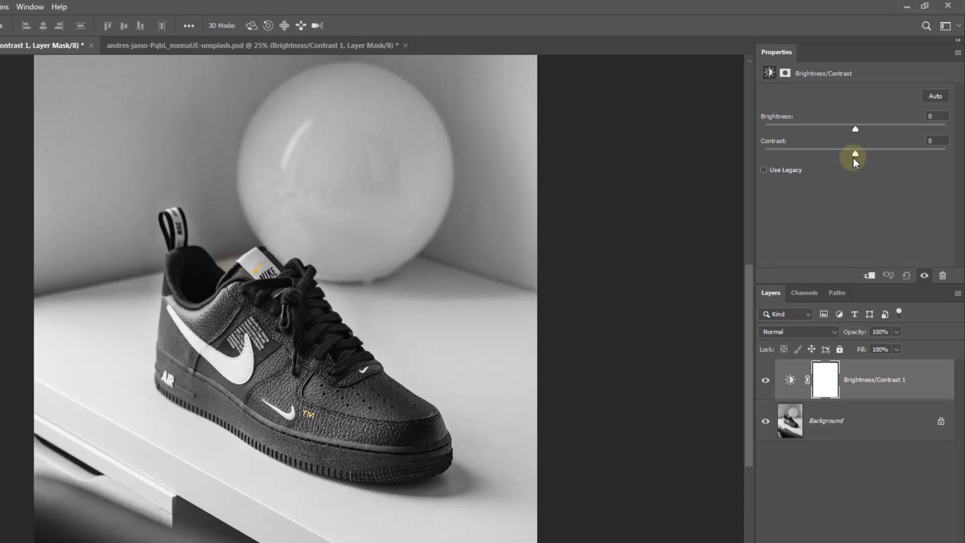
# - Darken the photo with the Brightness/Contrast adjustment, setting brightness to -93 and contrast to 53
pyautogui.moveTo(855, 149); pyautogui.dragTo(905, 156)
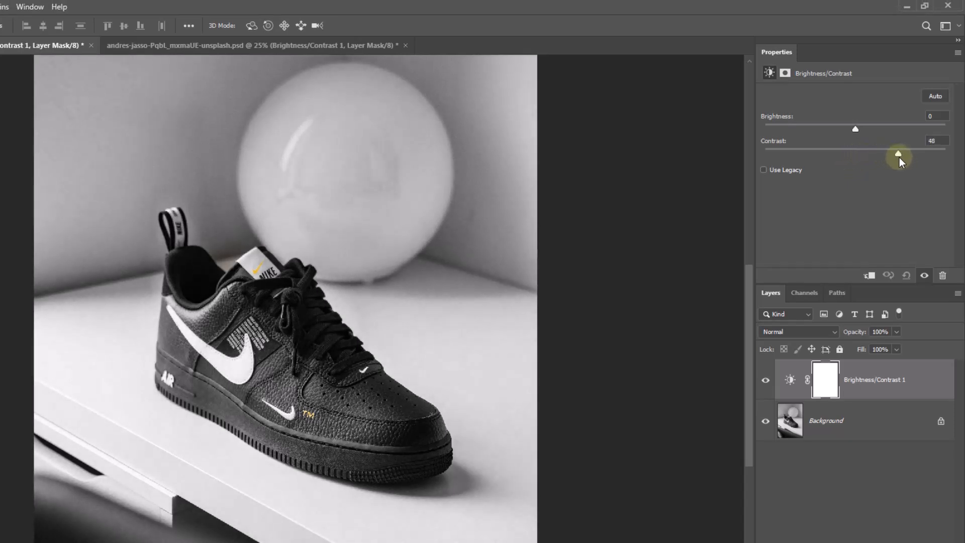
pyautogui.moveTo(856, 132); pyautogui.dragTo(799, 132)
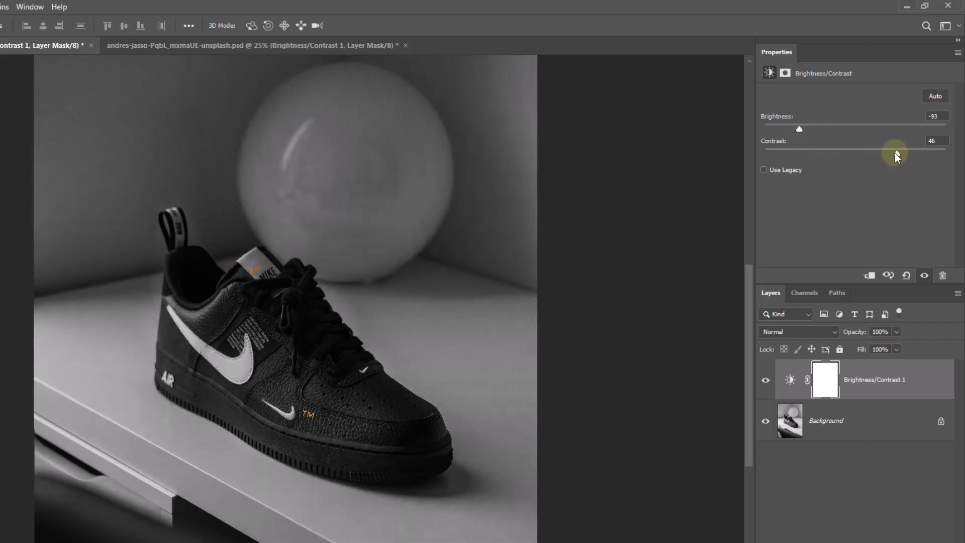
pyautogui.moveTo(897, 156); pyautogui.dragTo(887, 158)
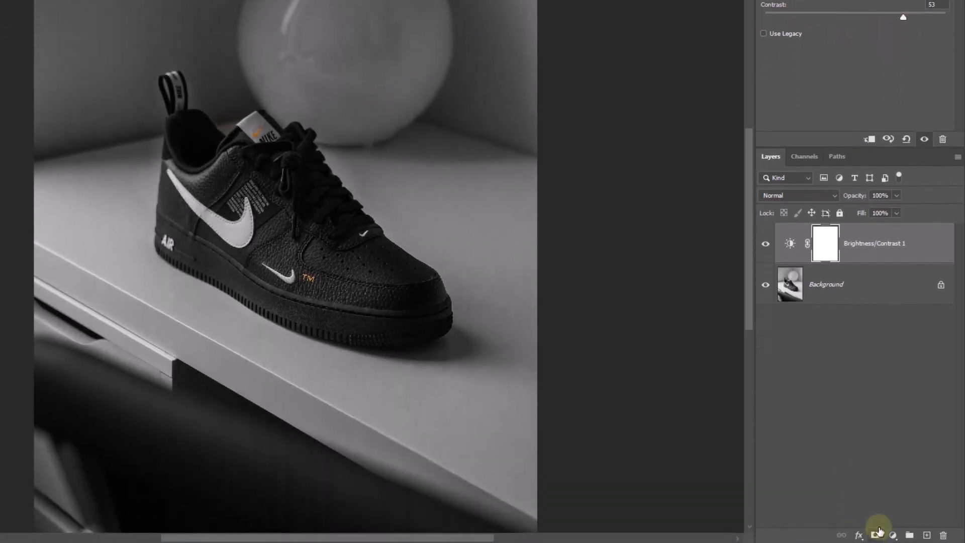
# - Add a Curves adjustment layer and darken the image with input/output points at 252/222, 177/130 and 111/72
pyautogui.click(893, 535)
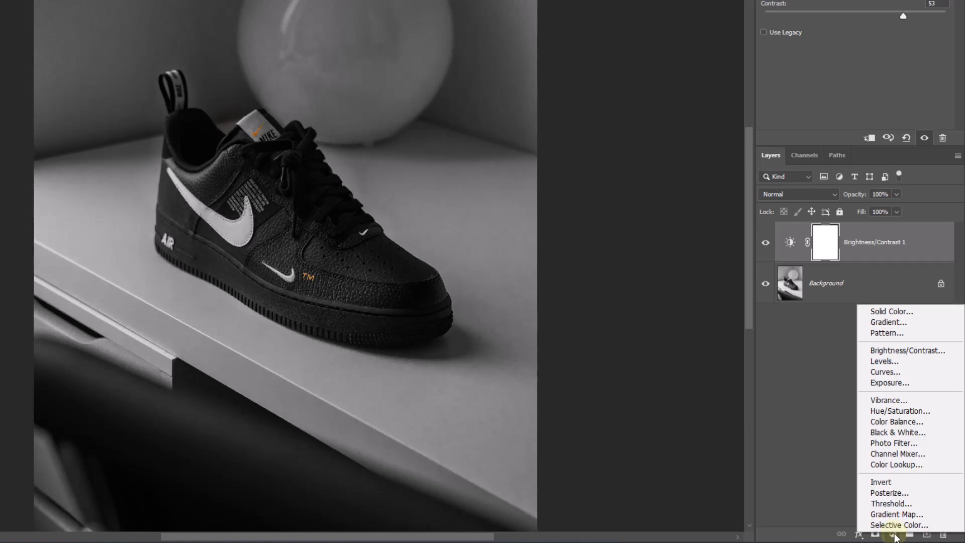
pyautogui.click(895, 372)
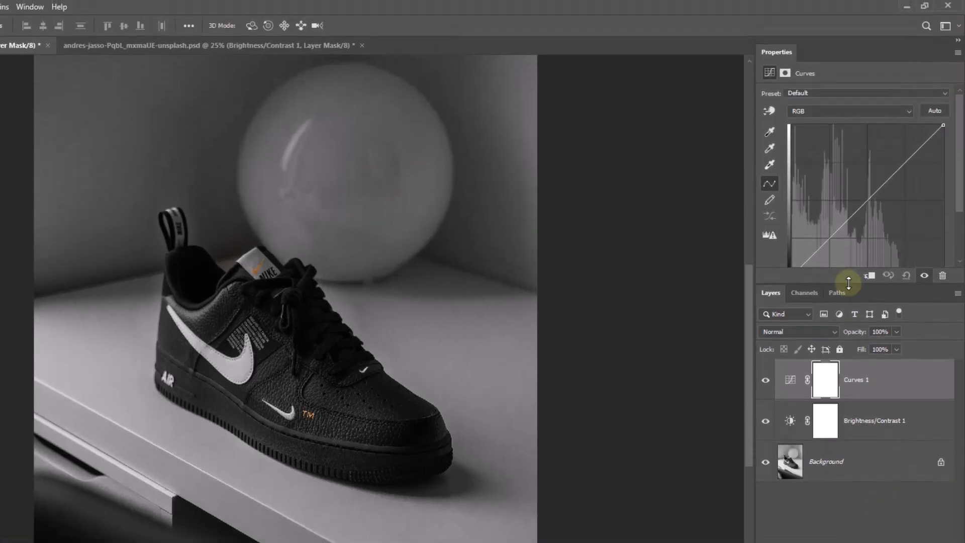
pyautogui.moveTo(849, 283); pyautogui.dragTo(867, 343)
pyautogui.click(882, 184)
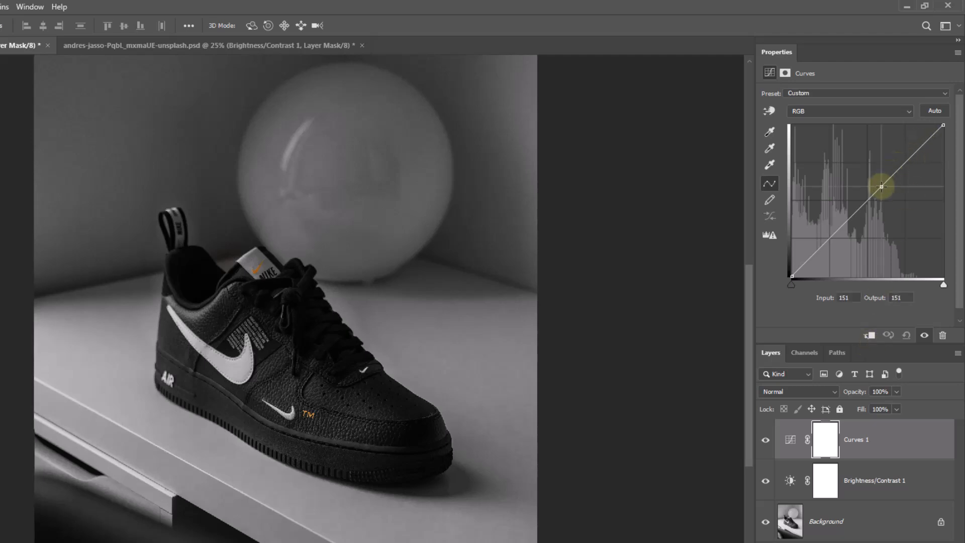
pyautogui.moveTo(943, 126)
pyautogui.mouseDown()
pyautogui.moveTo(950, 176)
pyautogui.moveTo(941, 145)
pyautogui.mouseUp()
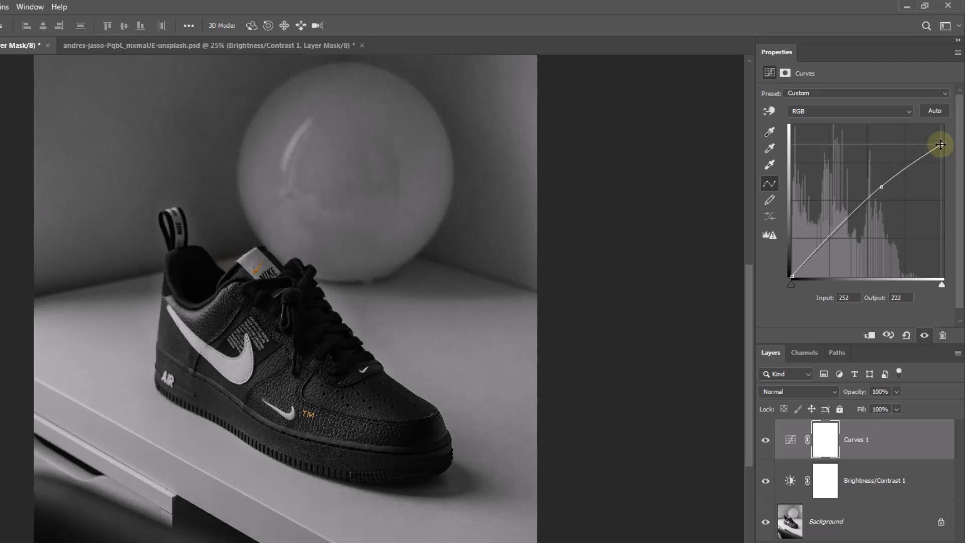
pyautogui.moveTo(882, 186); pyautogui.dragTo(898, 199)
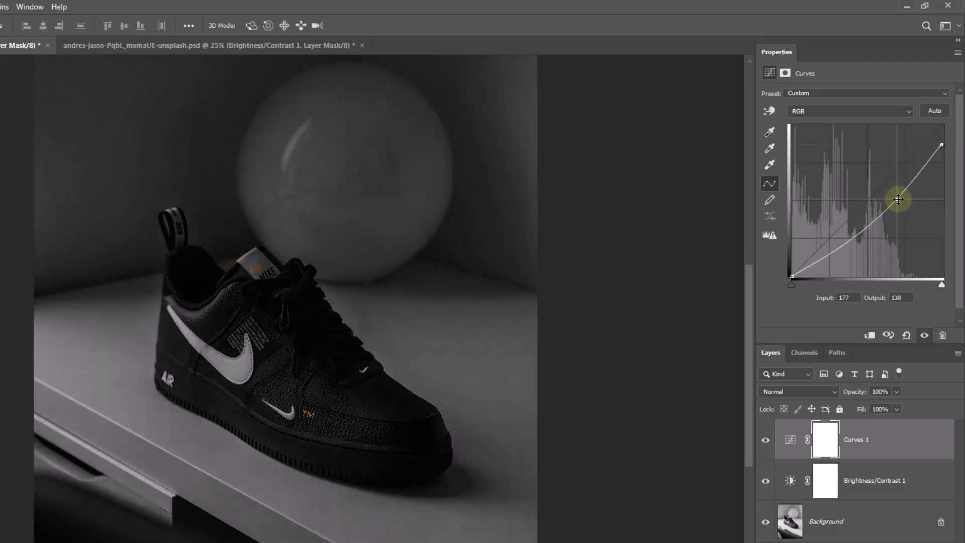
pyautogui.moveTo(855, 235); pyautogui.dragTo(860, 233)
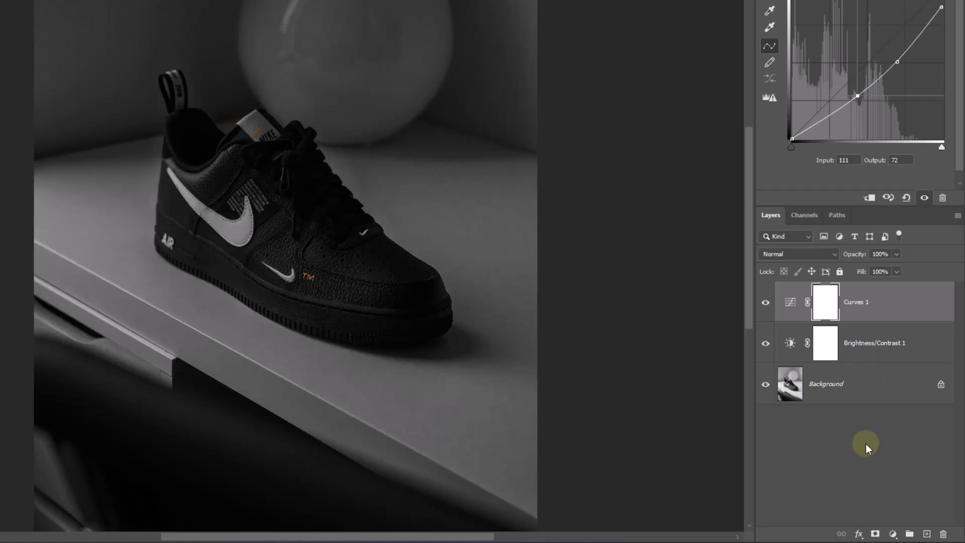
# - Add a white (ffffff) Solid Color fill layer and invert its mask to hide the fill
pyautogui.click(893, 534)
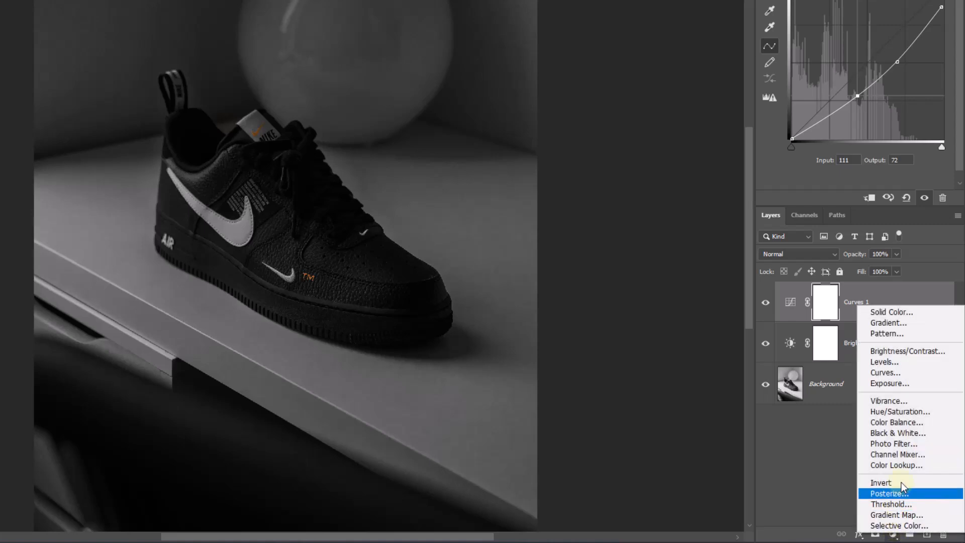
pyautogui.click(889, 312)
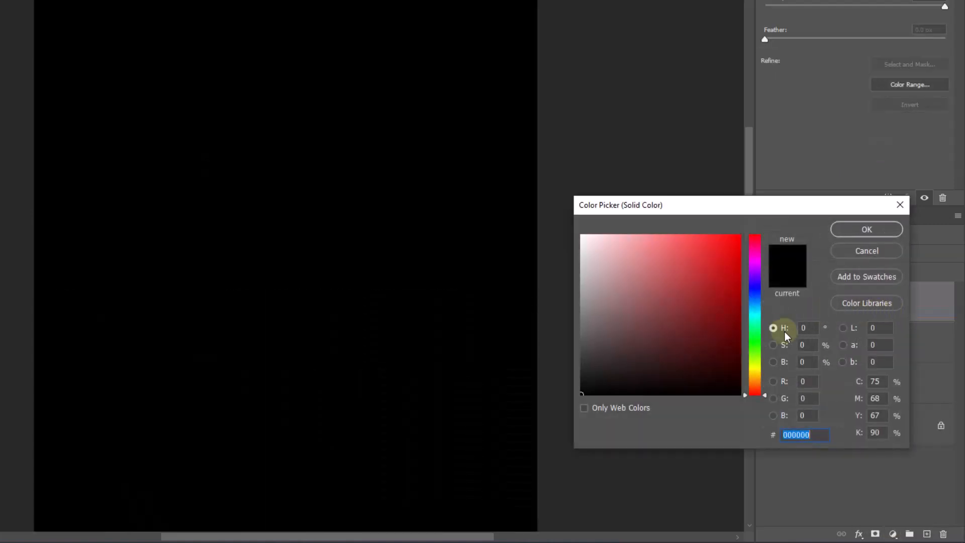
pyautogui.moveTo(682, 317); pyautogui.dragTo(569, 227)
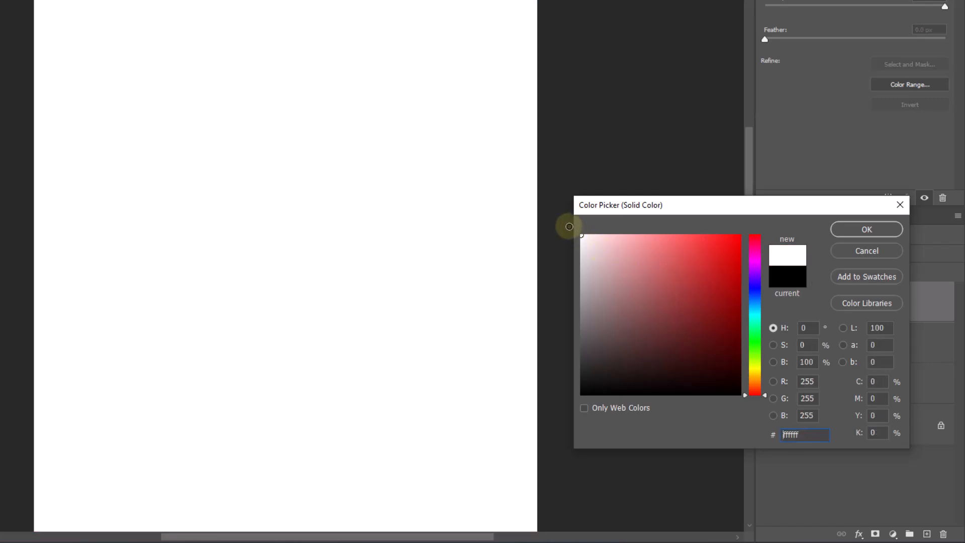
pyautogui.click(875, 229)
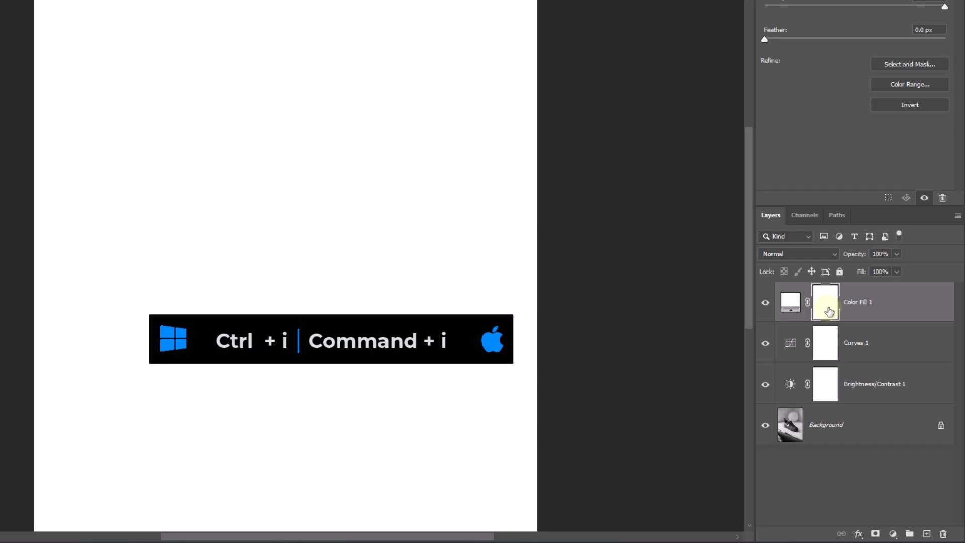
pyautogui.hotkey('ctrl', 'i')
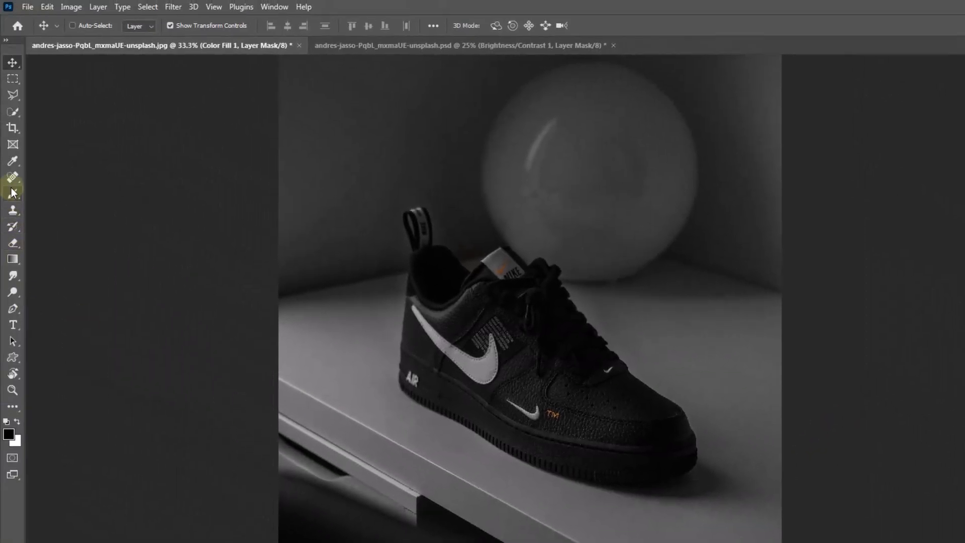
# - Trace a closed outline around the large side swoosh with the Pen tool in Path mode
pyautogui.moveTo(13, 308); pyautogui.dragTo(46, 312)
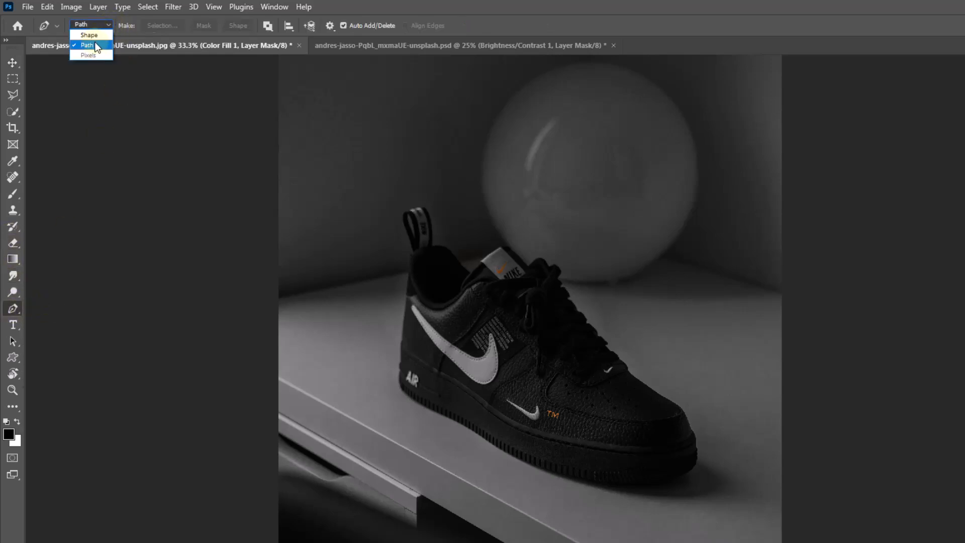
pyautogui.click(95, 45)
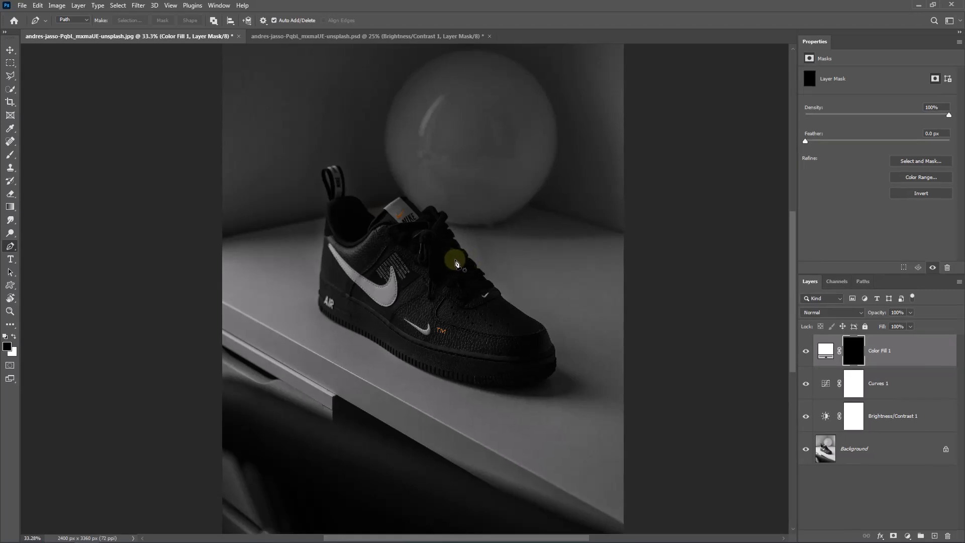
pyautogui.scroll(6, 456, 263)
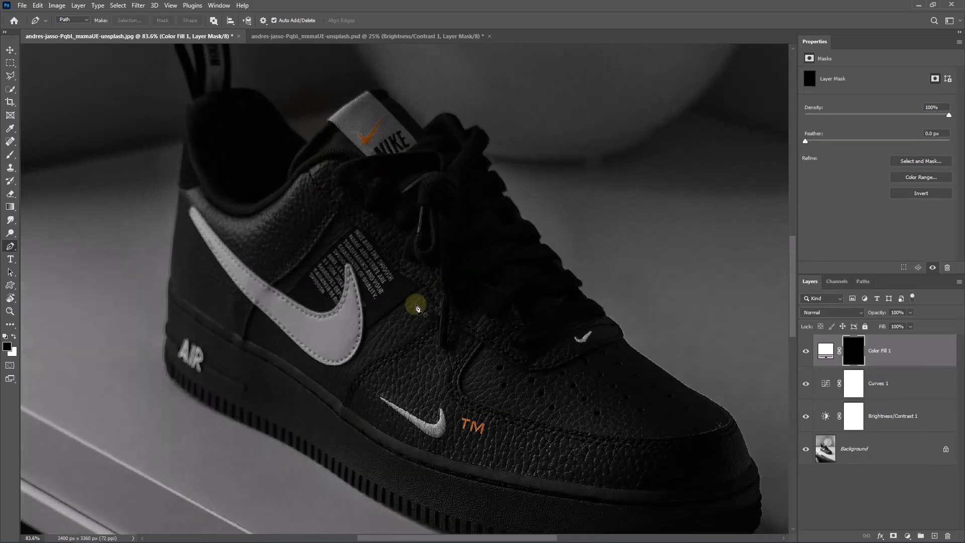
pyautogui.moveTo(412, 328); pyautogui.dragTo(377, 274)
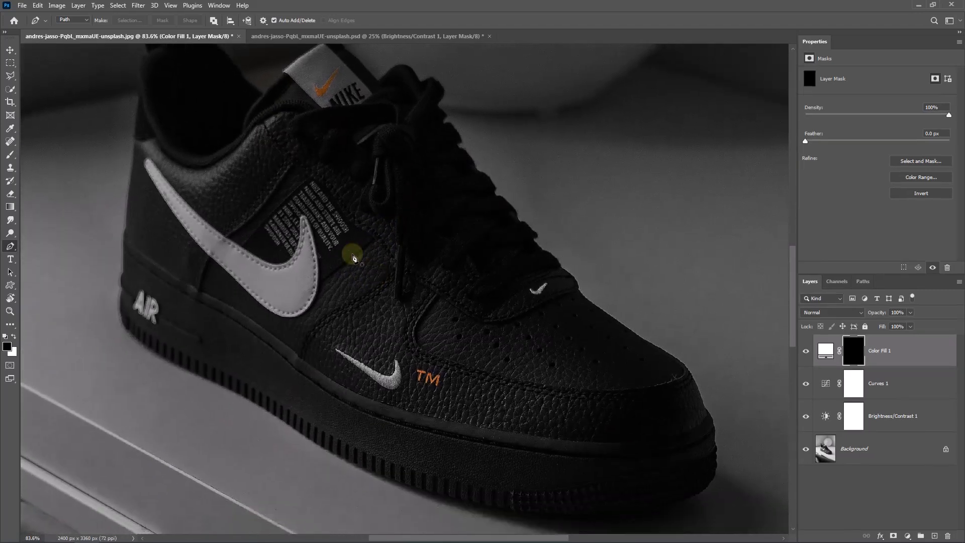
pyautogui.click(299, 236)
pyautogui.moveTo(238, 246); pyautogui.dragTo(153, 167)
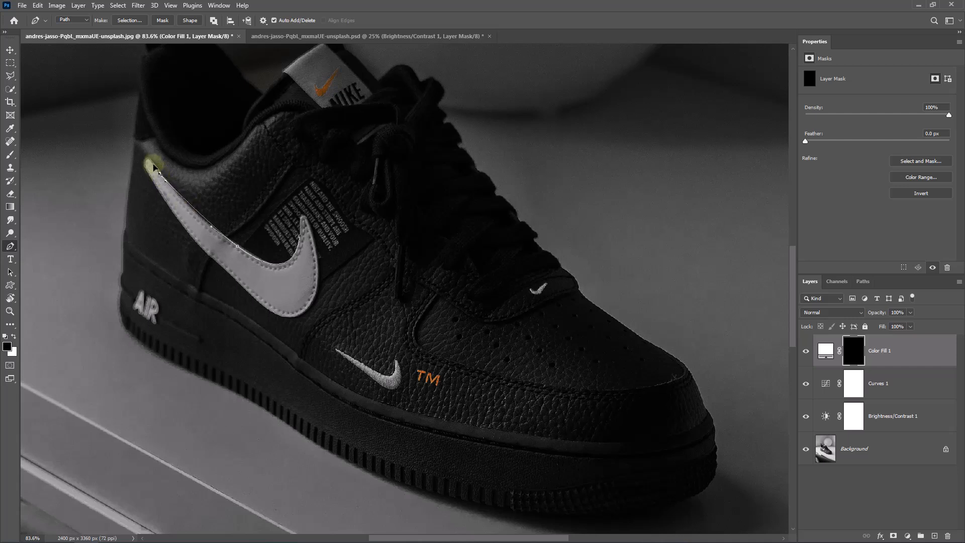
pyautogui.moveTo(215, 261); pyautogui.dragTo(233, 274)
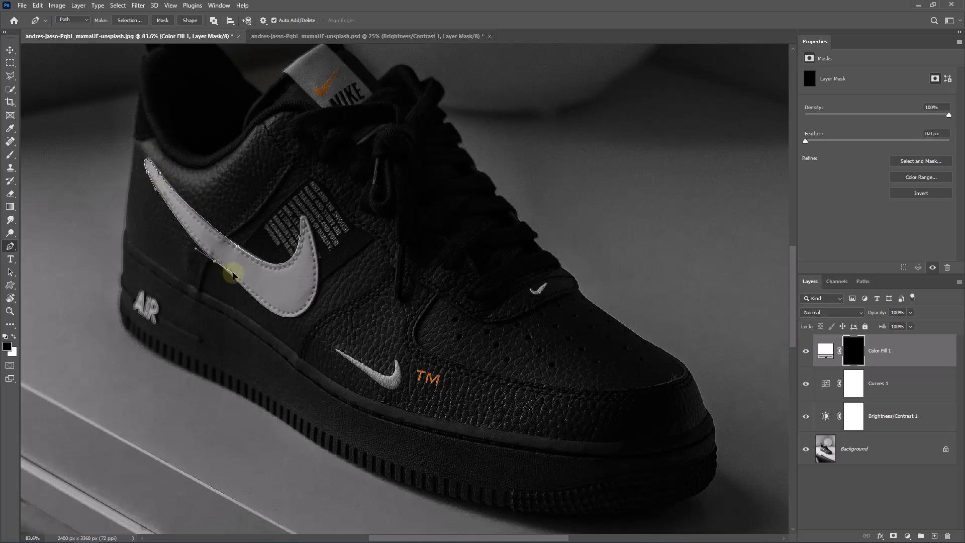
pyautogui.moveTo(281, 319); pyautogui.dragTo(319, 270)
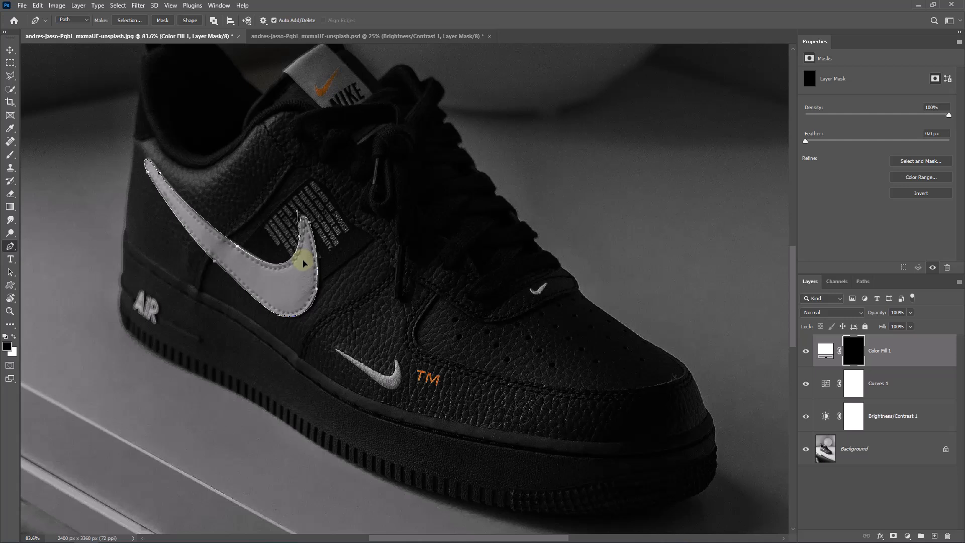
# - Convert the large swoosh path to a selection, fill it white on the Color Fill mask and deselect
pyautogui.hotkey('ctrl', 'Return')
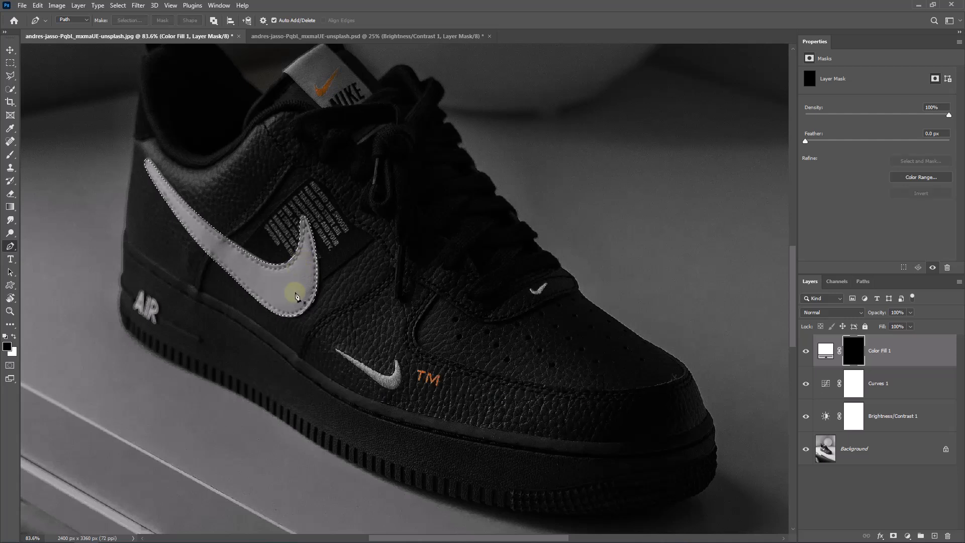
pyautogui.press('Delete')
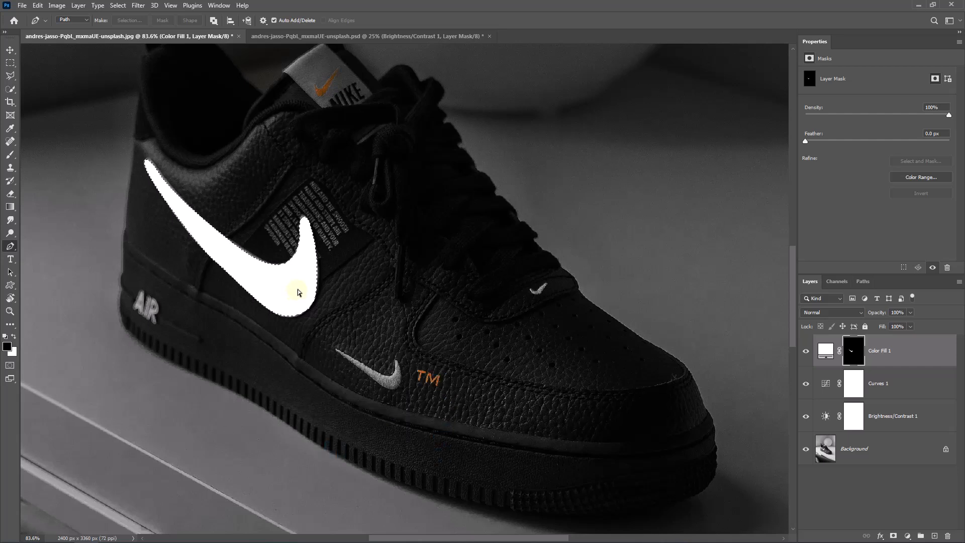
pyautogui.hotkey('ctrl', 'd')
# - Outline the small swoosh beside the TM mark, fill it white on the Color Fill mask and deselect
pyautogui.click(395, 370)
pyautogui.click(376, 377)
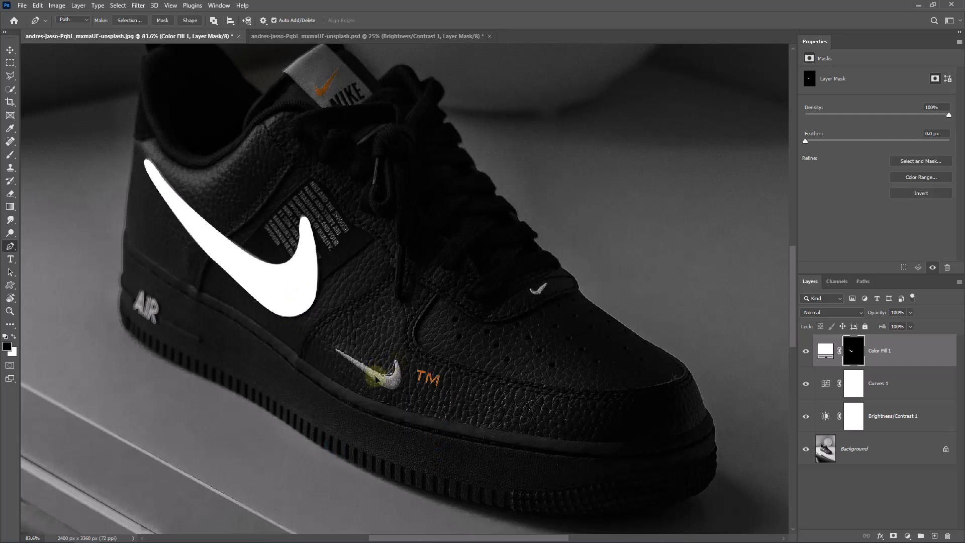
pyautogui.moveTo(378, 333); pyautogui.dragTo(376, 321)
pyautogui.hotkey('ctrl', 'Return')
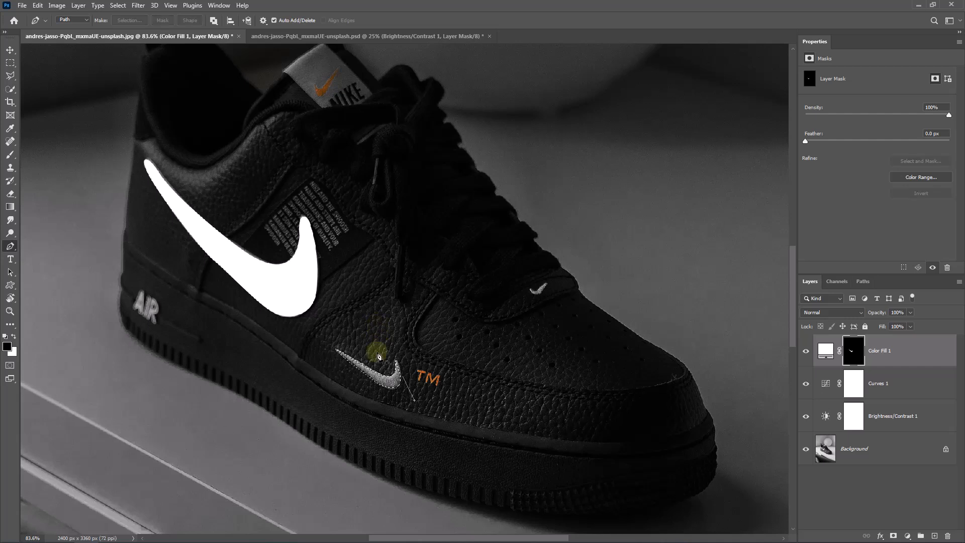
pyautogui.press('Delete')
pyautogui.hotkey('ctrl', 'd')
# - Outline the tiny swoosh below the laces, fill it white on the Color Fill mask and deselect
pyautogui.click(529, 289)
pyautogui.moveTo(539, 295); pyautogui.dragTo(545, 293)
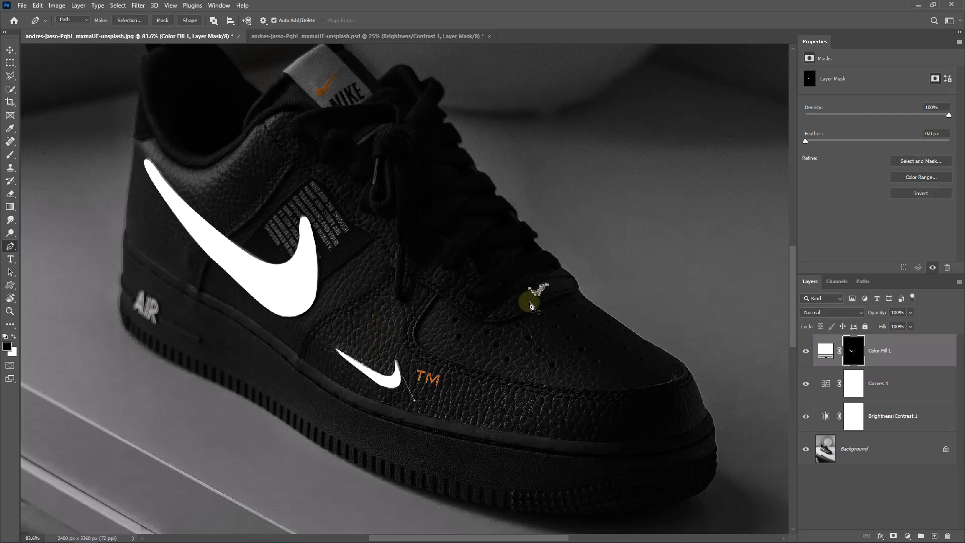
pyautogui.hotkey('ctrl', 'Return')
pyautogui.press('Delete')
pyautogui.hotkey('ctrl', 'd')
# - Outline the orange swoosh on the tongue label, fill it white on the Color Fill mask and deselect
pyautogui.click(314, 85)
pyautogui.moveTo(323, 94); pyautogui.dragTo(331, 91)
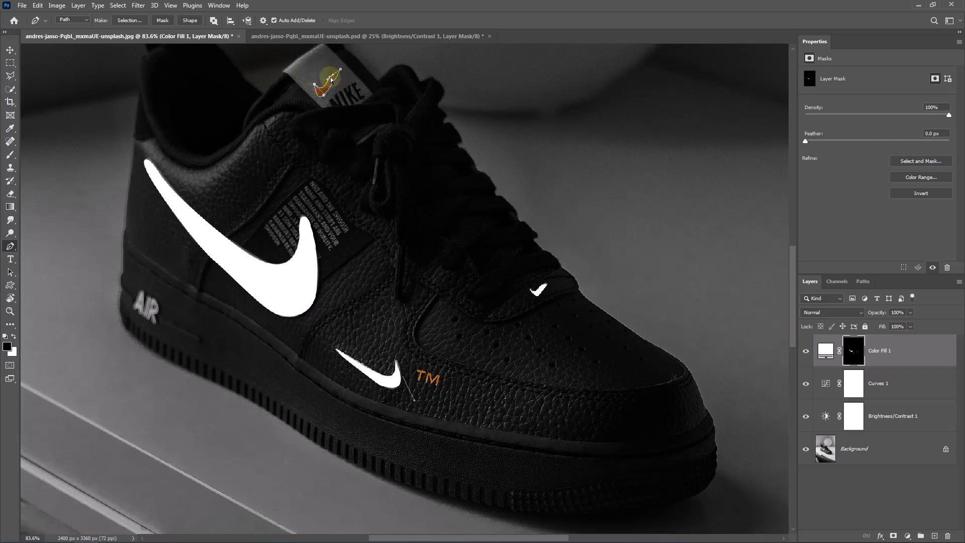
pyautogui.moveTo(331, 80); pyautogui.dragTo(331, 80)
pyautogui.hotkey('ctrl', 'z')
pyautogui.hotkey('ctrl', 'Return')
pyautogui.press('Delete')
pyautogui.hotkey('ctrl', 'd')
# - Trace the upper edge of a stripe along the top of the sole, from the toe to the heel
pyautogui.click(707, 411)
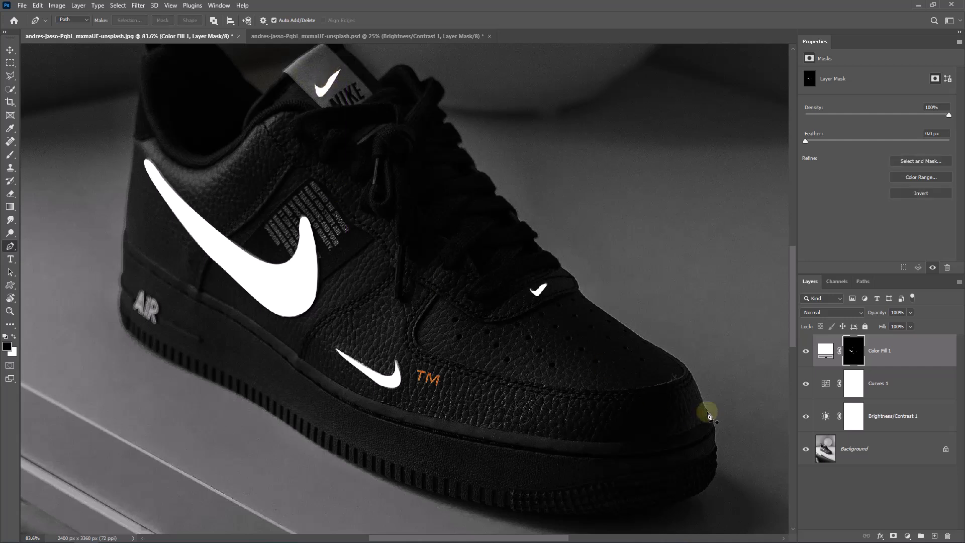
pyautogui.moveTo(663, 441); pyautogui.dragTo(621, 451)
pyautogui.keyDown('alt'); pyautogui.click(664, 440); pyautogui.keyUp('alt')
pyautogui.moveTo(445, 420); pyautogui.dragTo(402, 410)
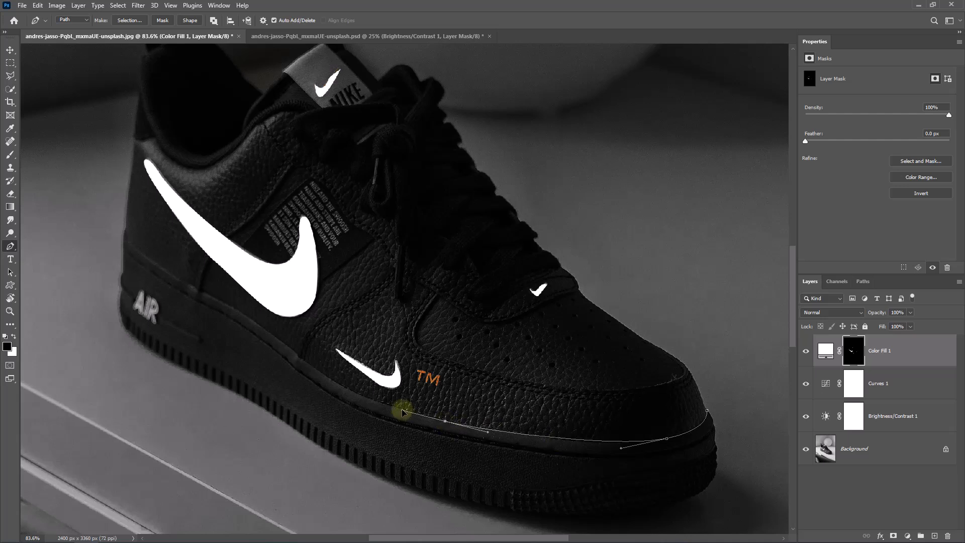
pyautogui.moveTo(296, 355); pyautogui.dragTo(254, 323)
pyautogui.moveTo(339, 386); pyautogui.dragTo(352, 398)
pyautogui.moveTo(201, 292); pyautogui.dragTo(237, 307)
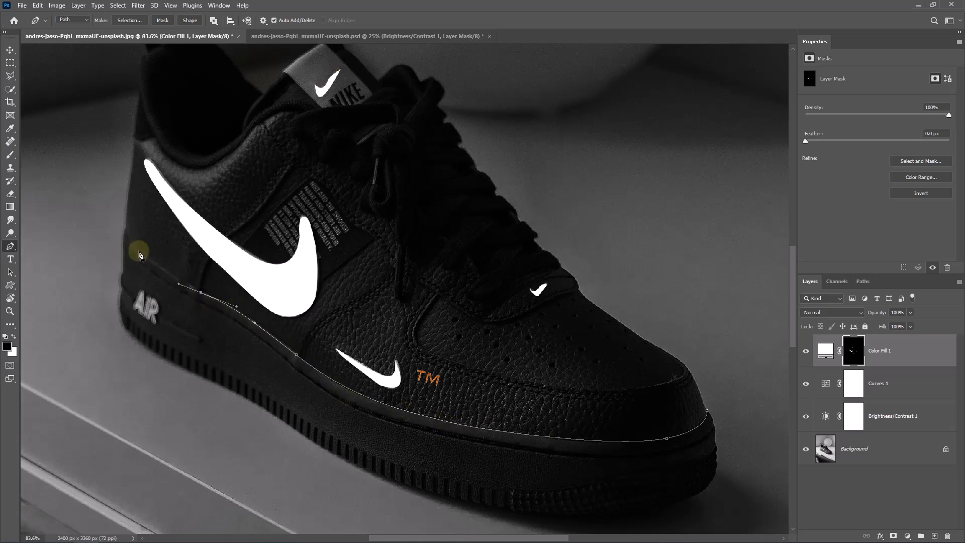
pyautogui.moveTo(137, 252); pyautogui.dragTo(124, 242)
pyautogui.click(126, 229)
# - Trace the stripe's lower edge along the sole from heel back to toe and close the path
pyautogui.moveTo(196, 304); pyautogui.dragTo(213, 313)
pyautogui.moveTo(271, 349); pyautogui.dragTo(288, 365)
pyautogui.moveTo(253, 331); pyautogui.dragTo(228, 309)
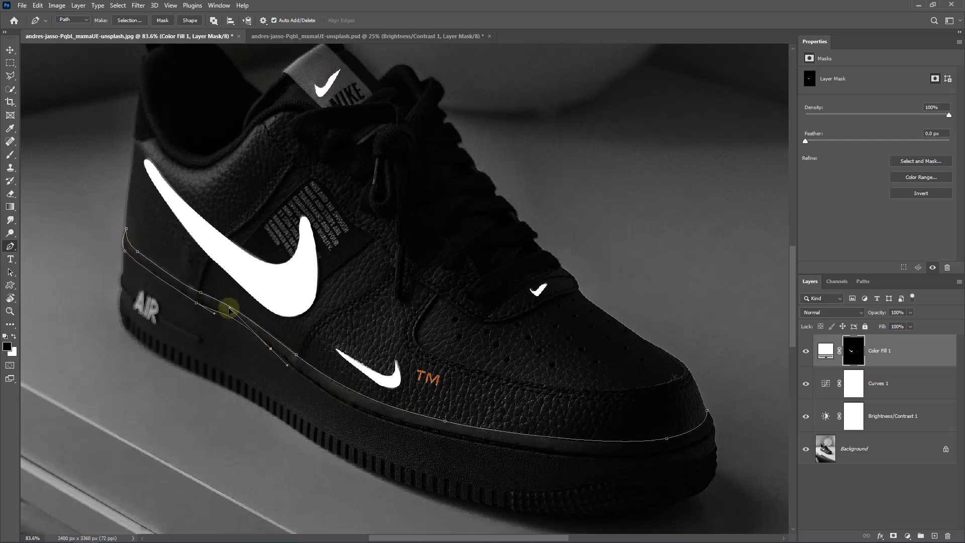
pyautogui.moveTo(387, 418); pyautogui.dragTo(428, 430)
pyautogui.moveTo(612, 457); pyautogui.dragTo(637, 459)
pyautogui.moveTo(587, 454); pyautogui.dragTo(497, 446)
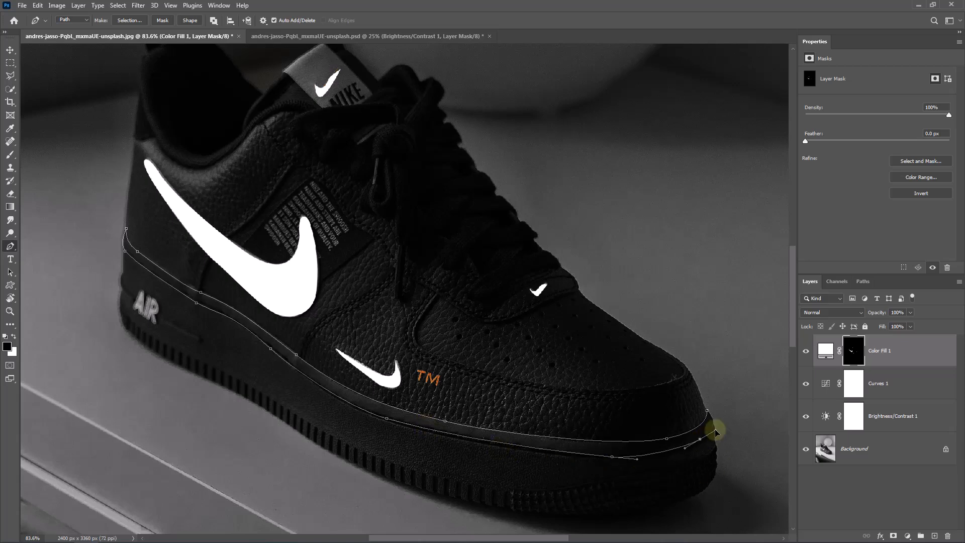
pyautogui.moveTo(707, 411); pyautogui.dragTo(697, 397)
# - Convert the sole stripe path to a selection, fill it white on the Color Fill mask and deselect
pyautogui.hotkey('ctrl', 'Return')
pyautogui.hotkey('ctrl', 'BackSpace')
pyautogui.hotkey('ctrl', 'd')
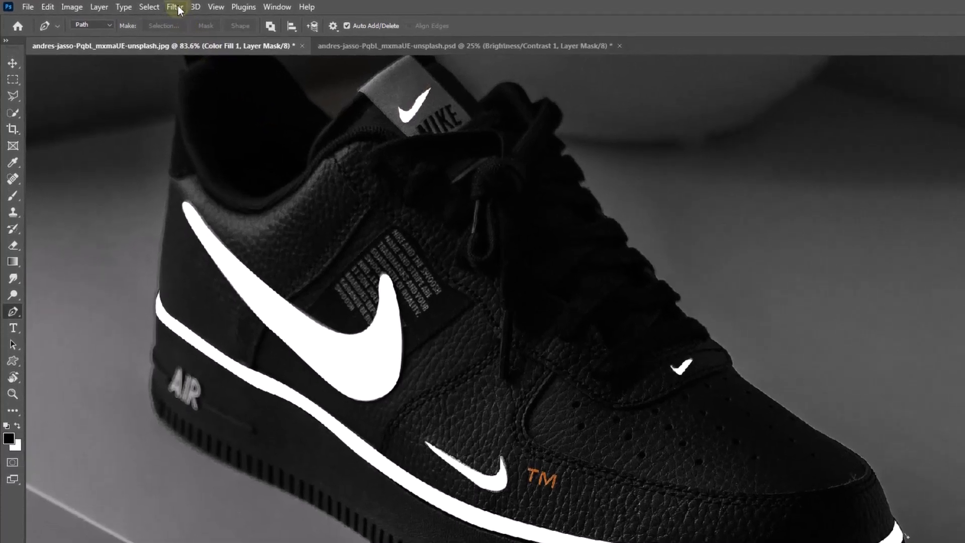
# - Soften the Color Fill mask's edges with a Gaussian Blur of 1.0 pixel radius
pyautogui.click(138, 5)
pyautogui.moveTo(225, 176)
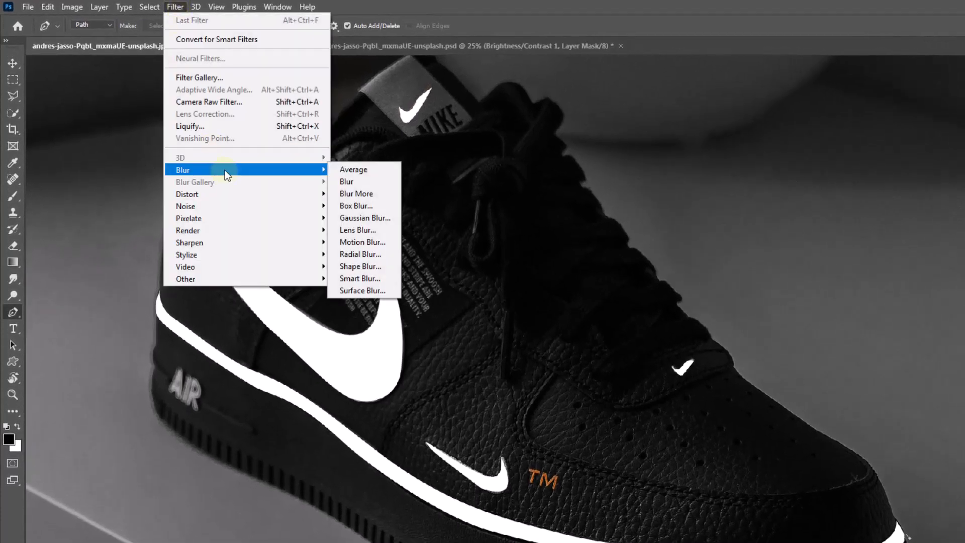
pyautogui.click(352, 220)
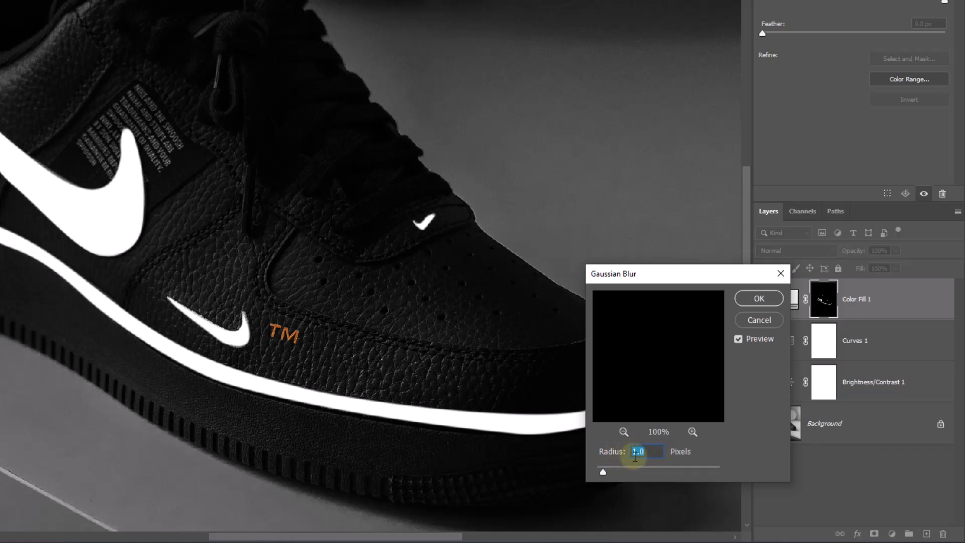
pyautogui.click(757, 299)
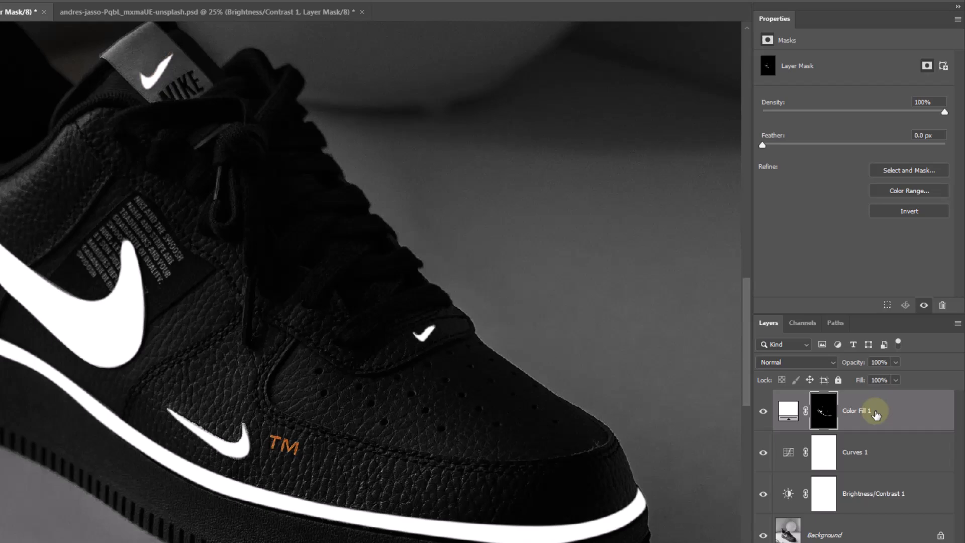
# - Add an Outer Glow effect with the Screen blend mode to the Color Fill layer
pyautogui.rightClick(875, 413)
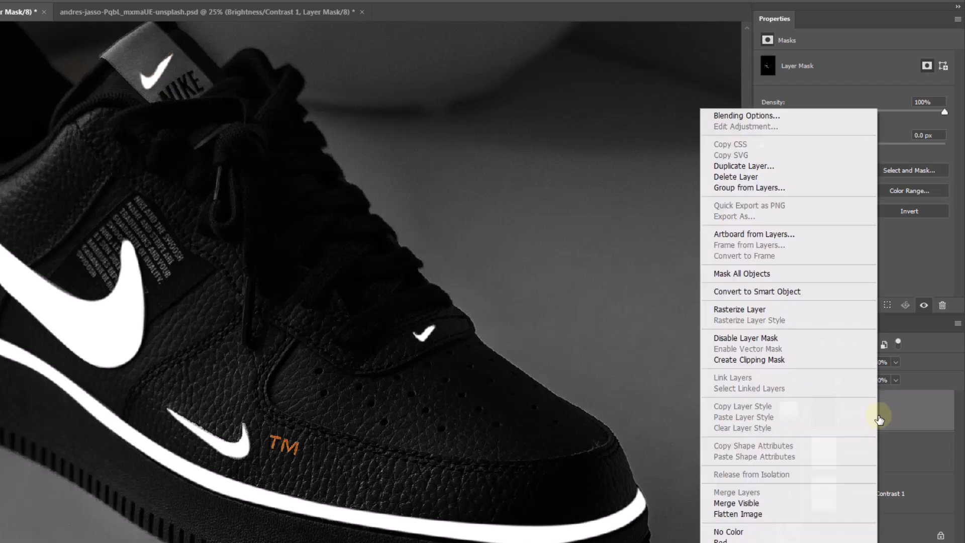
pyautogui.click(733, 117)
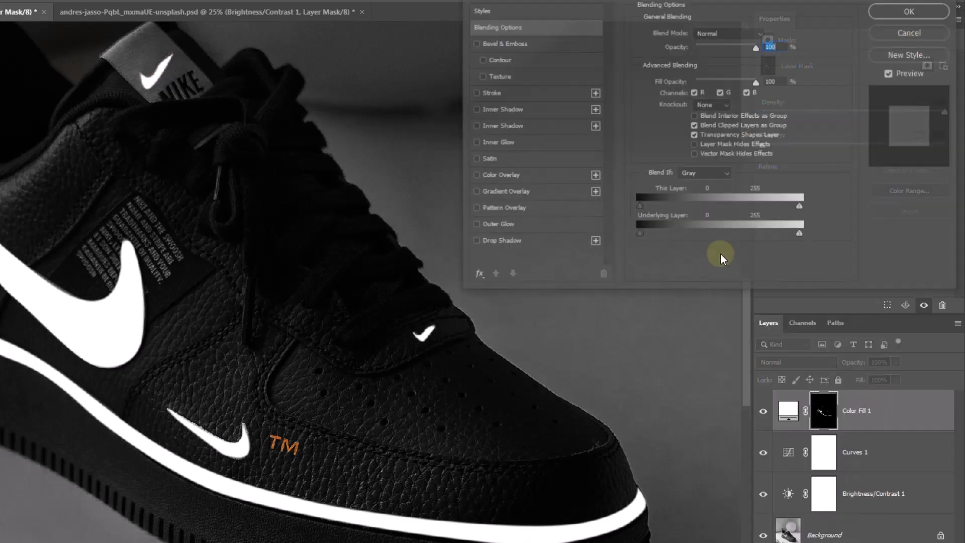
pyautogui.moveTo(706, 19); pyautogui.dragTo(644, 173)
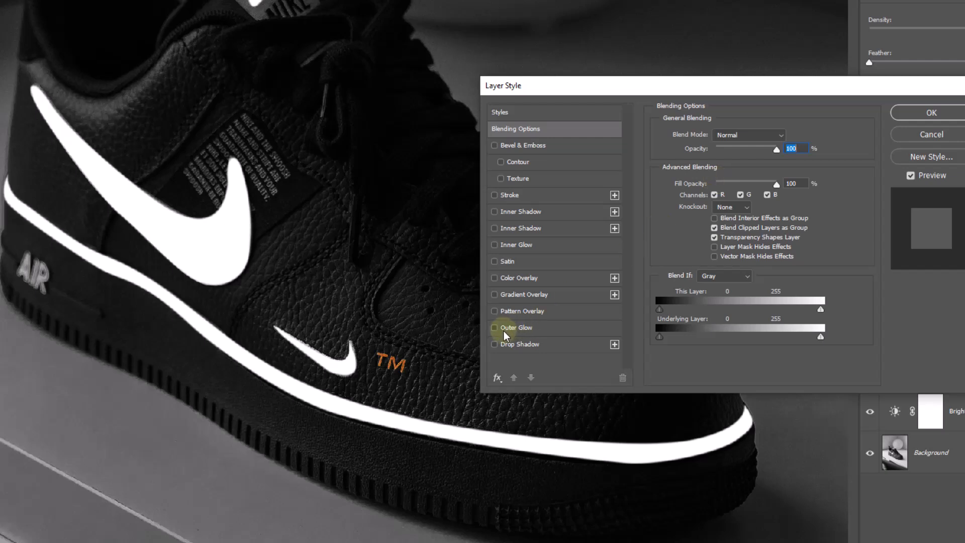
pyautogui.click(516, 329)
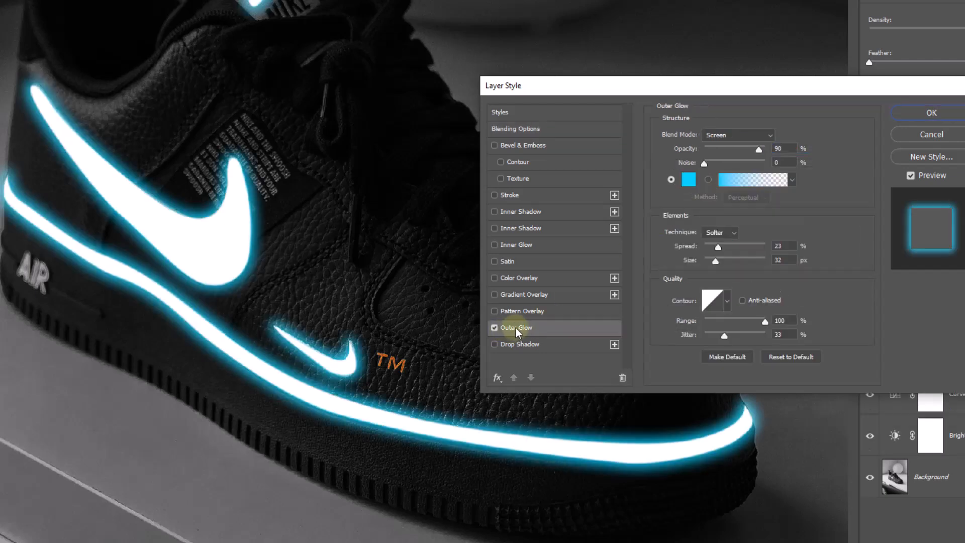
pyautogui.click(738, 135)
pyautogui.click(714, 242)
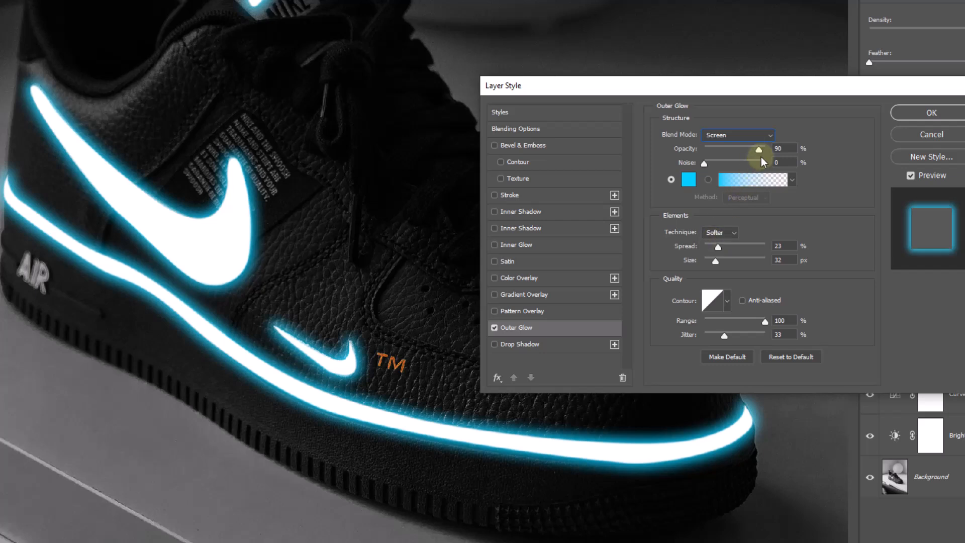
# - Set the outer glow to 64% opacity, 23% spread and 40 px size with colour 00ccff, and apply the style
pyautogui.moveTo(757, 149)
pyautogui.mouseDown()
pyautogui.moveTo(729, 150)
pyautogui.moveTo(744, 151)
pyautogui.mouseUp()
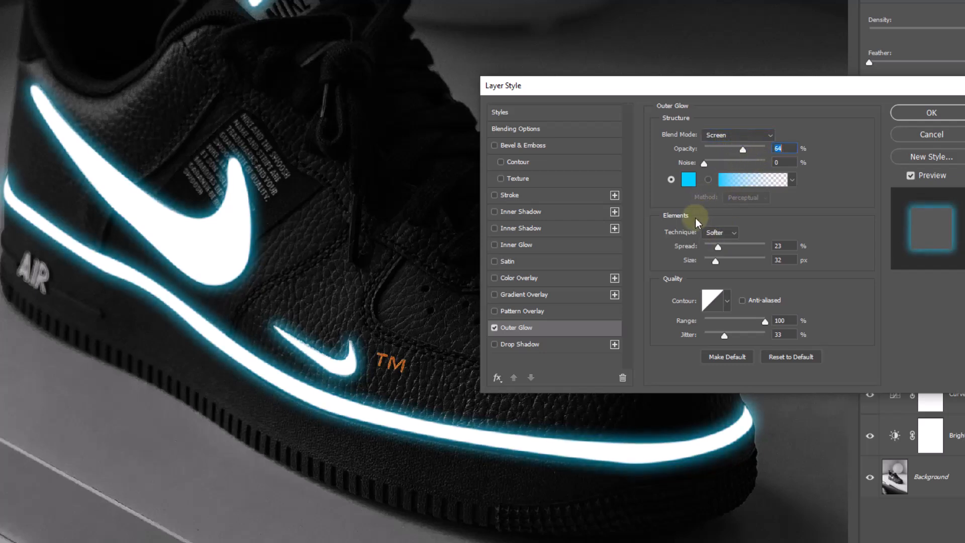
pyautogui.moveTo(715, 264)
pyautogui.mouseDown()
pyautogui.moveTo(727, 249)
pyautogui.moveTo(716, 248)
pyautogui.mouseUp()
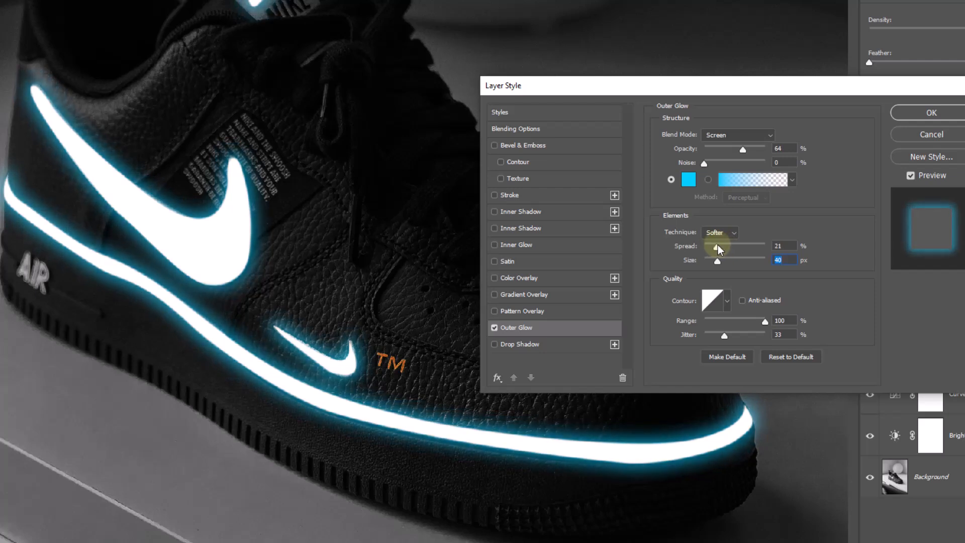
pyautogui.click(688, 180)
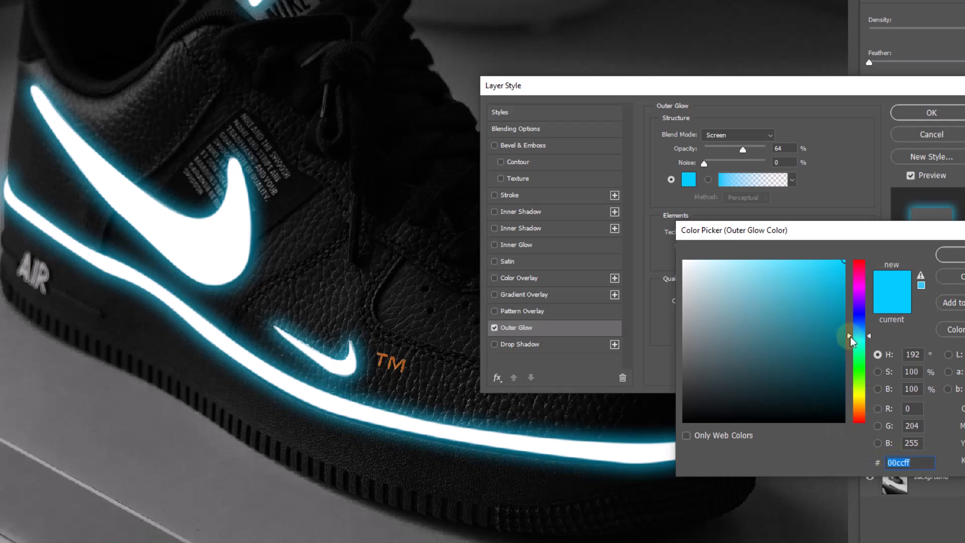
pyautogui.click(962, 255)
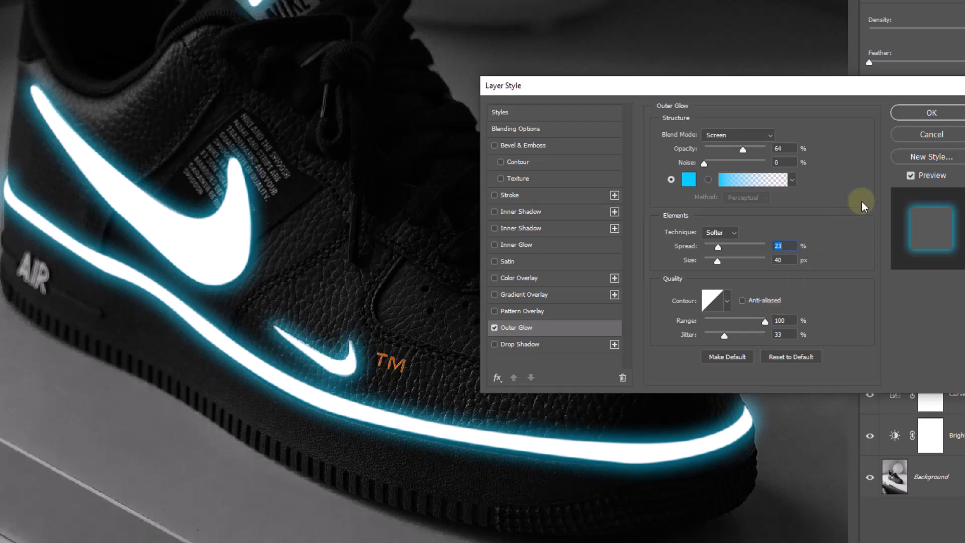
pyautogui.click(909, 113)
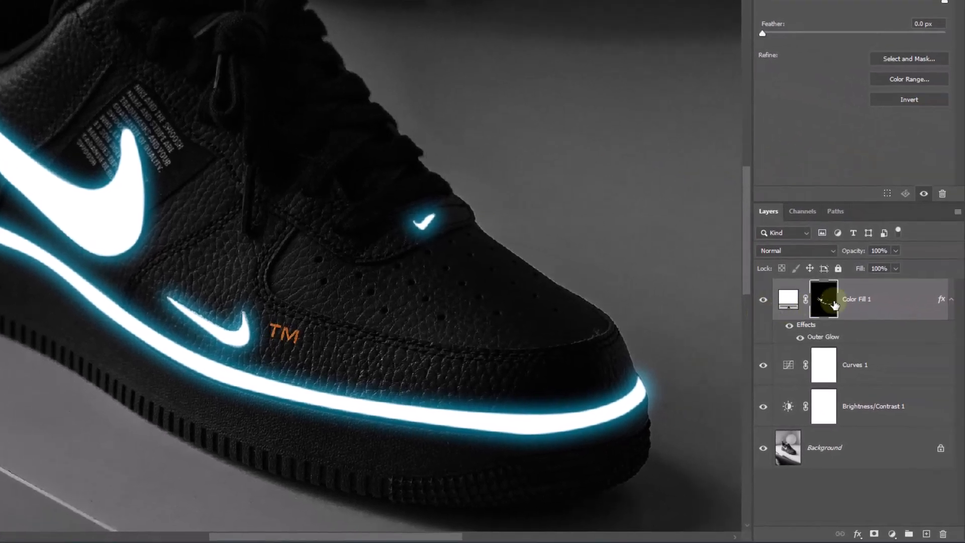
# - Create a new layer above the Color Fill layer and set its blend mode to Color Dodge
pyautogui.click(859, 303)
pyautogui.click(927, 534)
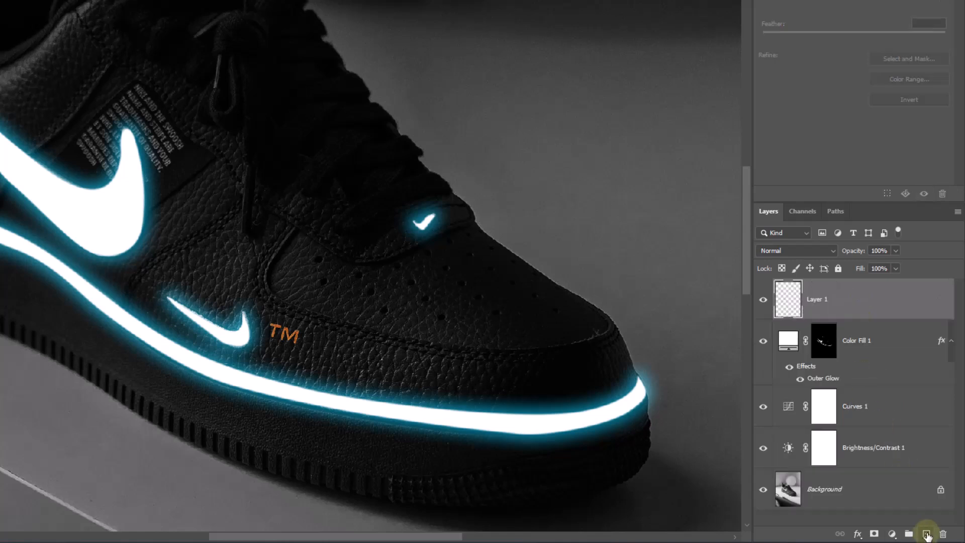
pyautogui.click(813, 249)
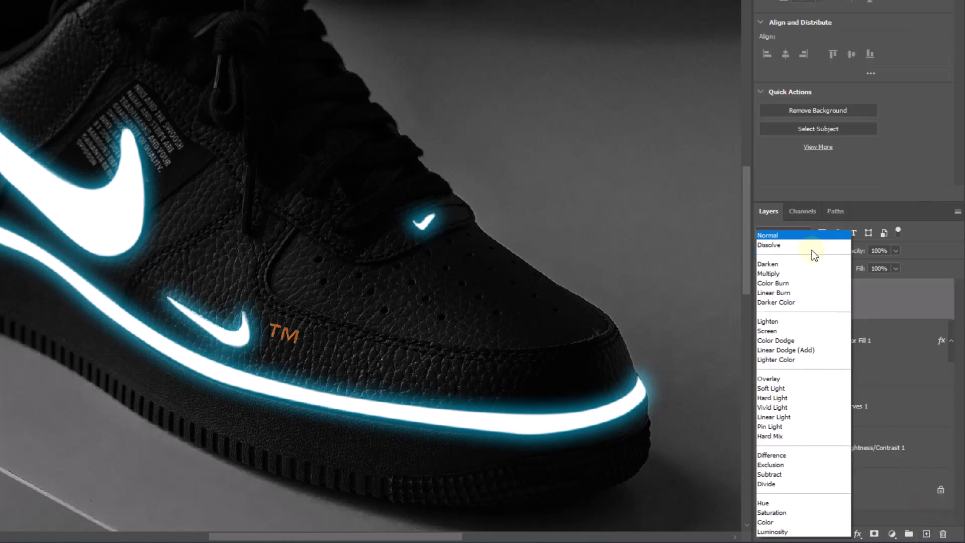
pyautogui.click(767, 341)
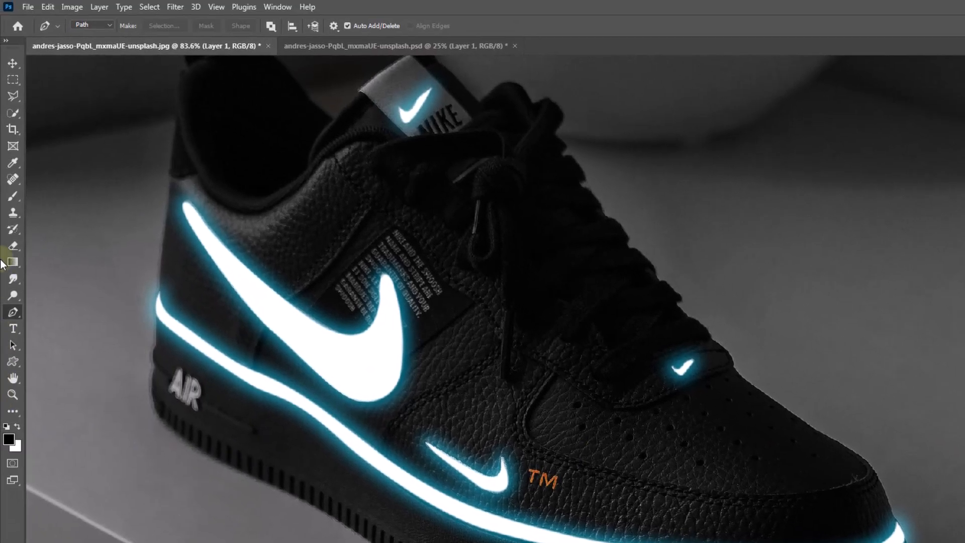
# - Set up the Brush with foreground colour 00acd6 sampled from the stripe's glow, 22% opacity and 28% flow
pyautogui.click(13, 196)
pyautogui.click(14, 442)
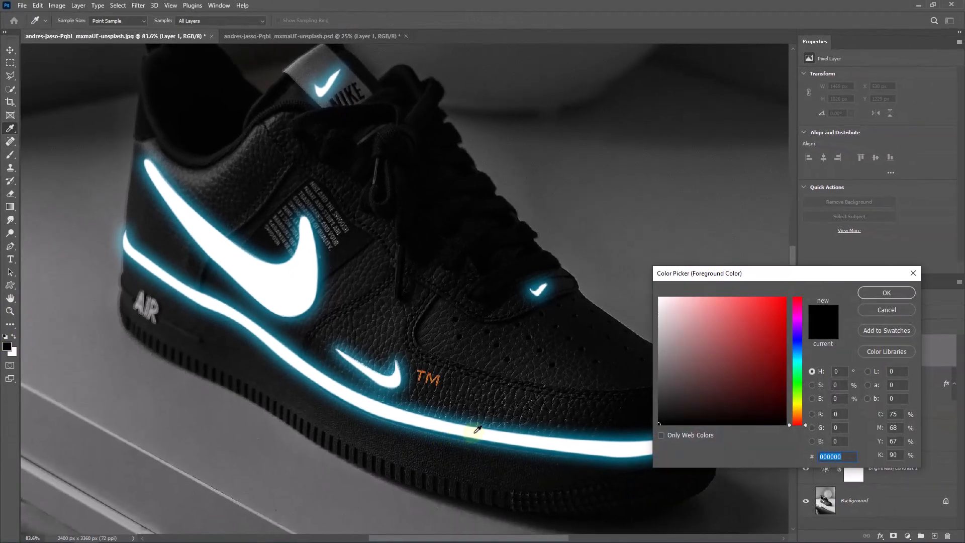
pyautogui.click(522, 427)
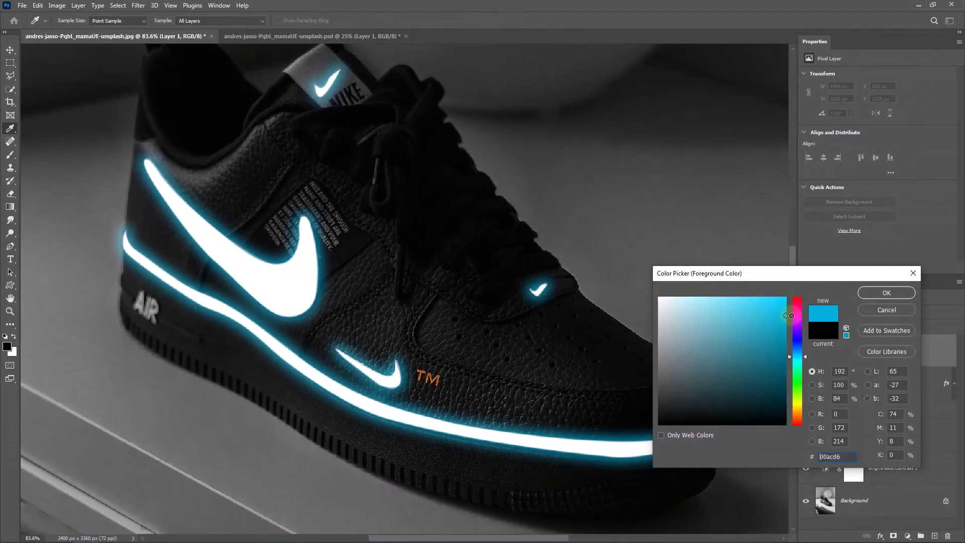
pyautogui.click(886, 292)
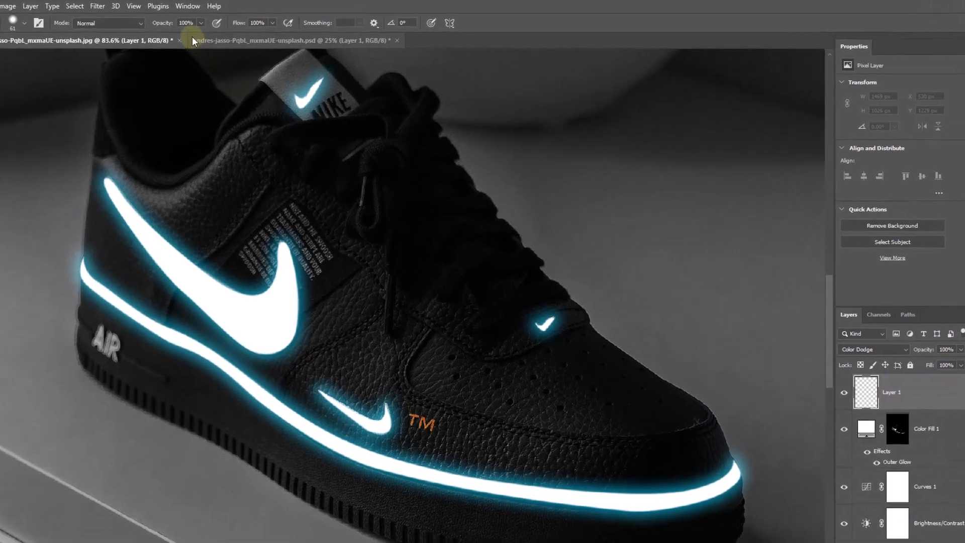
pyautogui.click(229, 20)
pyautogui.moveTo(150, 26); pyautogui.dragTo(105, 41)
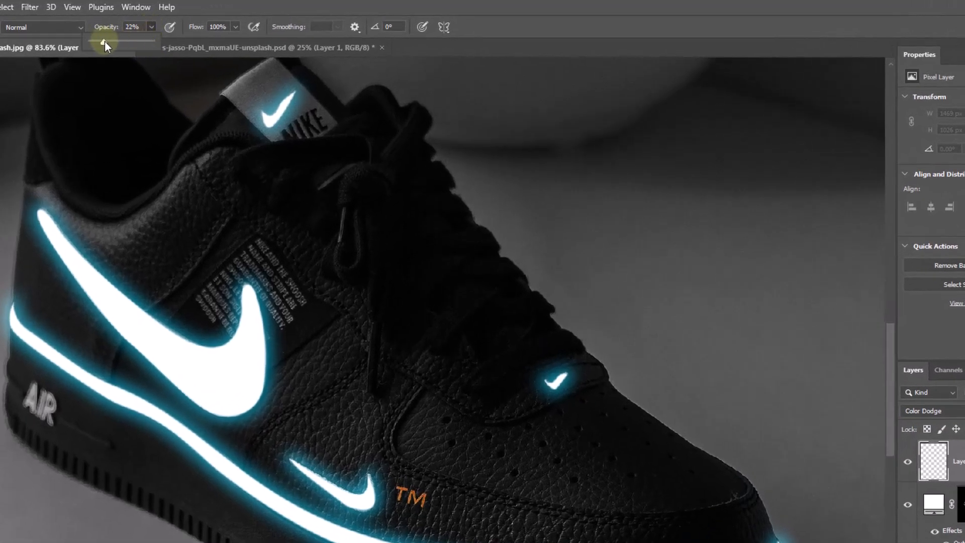
pyautogui.click(234, 27)
pyautogui.click(192, 40)
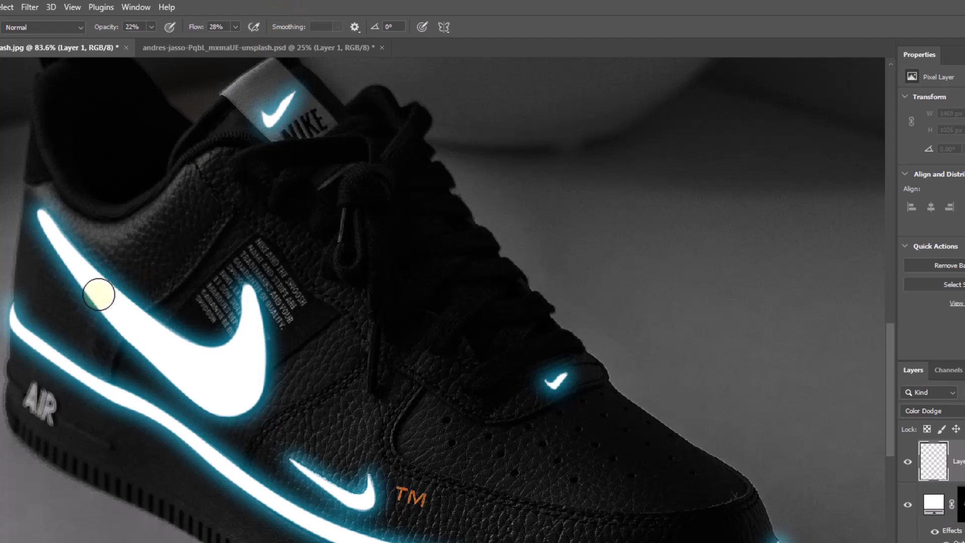
pyautogui.moveTo(98, 294); pyautogui.dragTo(119, 301)
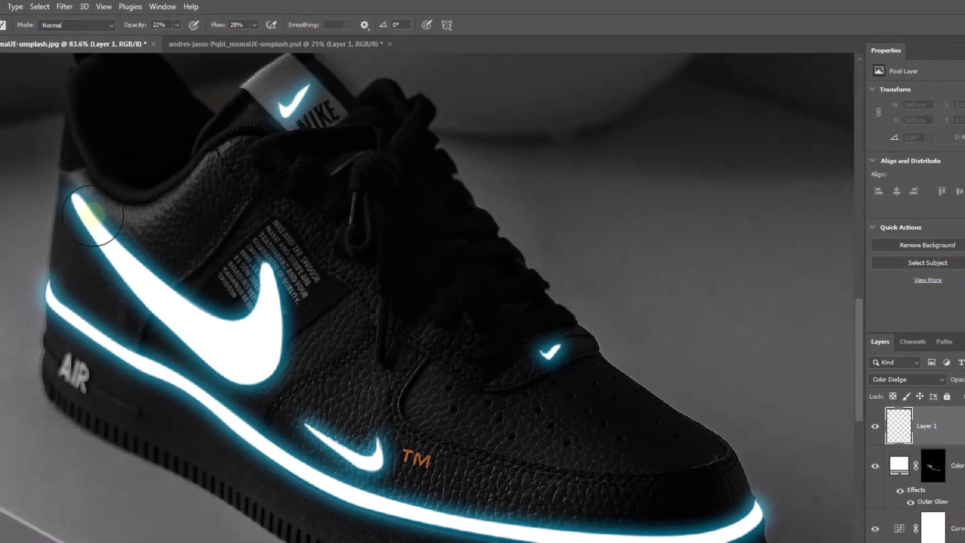
pyautogui.moveTo(93, 216)
pyautogui.mouseDown()
pyautogui.moveTo(182, 293)
pyautogui.moveTo(260, 285)
pyautogui.moveTo(253, 282)
pyautogui.mouseUp()
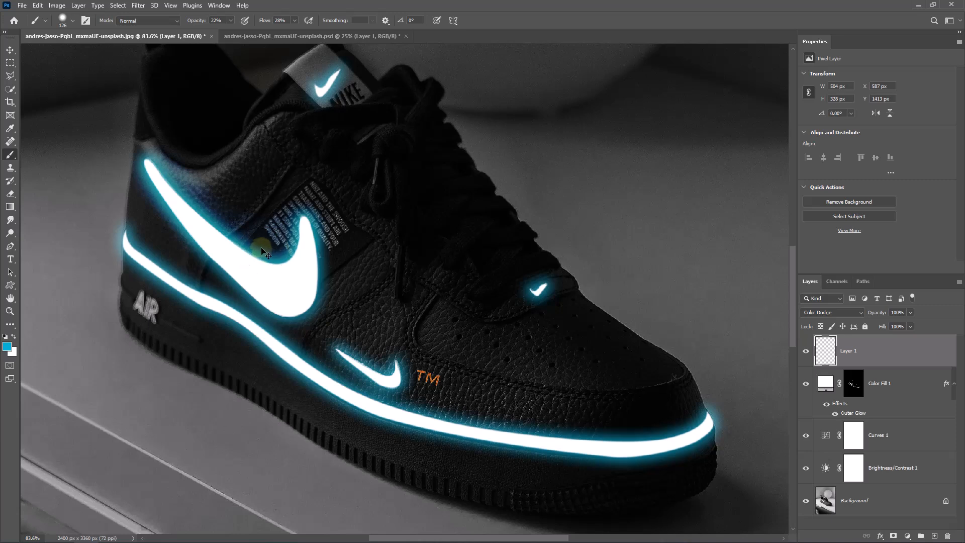
pyautogui.hotkey('ctrl', 'z')
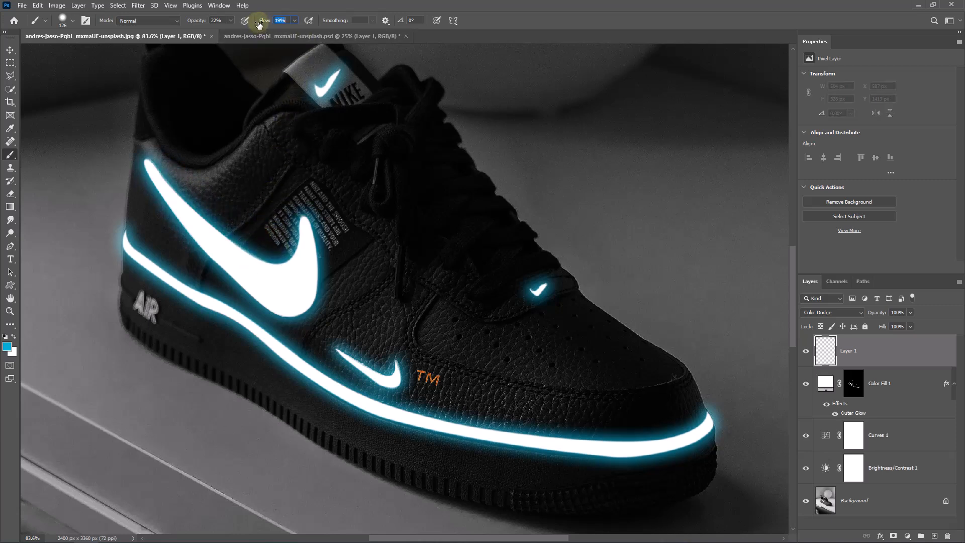
# - Paint blue reflected light at 19% flow on the collar leather above the large swoosh, the hanging laces and the toe seam
pyautogui.moveTo(301, 216)
pyautogui.mouseDown()
pyautogui.moveTo(273, 249)
pyautogui.moveTo(181, 177)
pyautogui.mouseUp()
pyautogui.moveTo(176, 176); pyautogui.dragTo(172, 175)
pyautogui.moveTo(160, 164)
pyautogui.mouseDown()
pyautogui.moveTo(209, 199)
pyautogui.moveTo(212, 181)
pyautogui.moveTo(249, 144)
pyautogui.moveTo(220, 194)
pyautogui.mouseUp()
pyautogui.moveTo(296, 248); pyautogui.dragTo(290, 248)
pyautogui.moveTo(370, 190); pyautogui.dragTo(369, 190)
pyautogui.moveTo(396, 295)
pyautogui.mouseDown()
pyautogui.moveTo(398, 255)
pyautogui.moveTo(399, 295)
pyautogui.mouseUp()
pyautogui.moveTo(409, 336); pyautogui.dragTo(412, 336)
pyautogui.moveTo(433, 303)
pyautogui.mouseDown()
pyautogui.moveTo(415, 331)
pyautogui.moveTo(439, 358)
pyautogui.mouseUp()
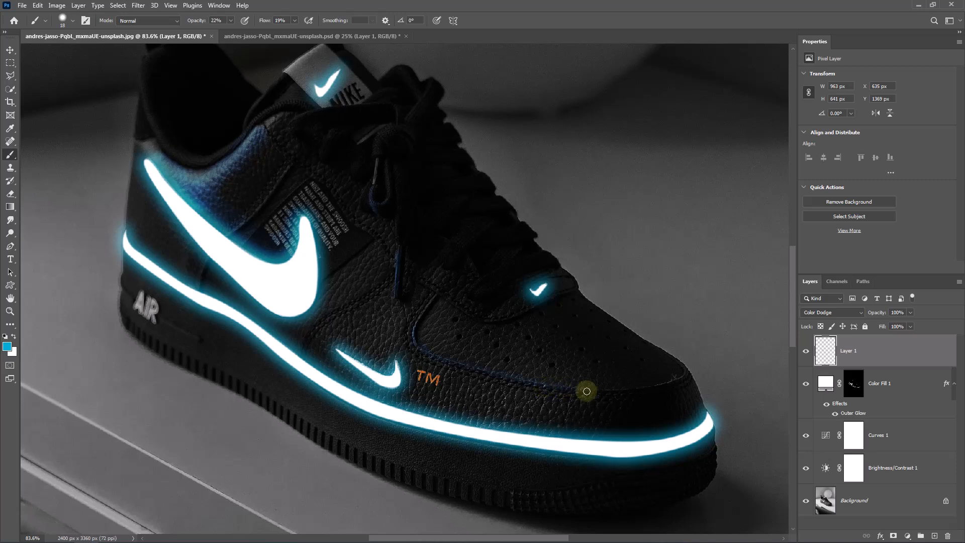
pyautogui.moveTo(629, 391); pyautogui.dragTo(668, 391)
pyautogui.moveTo(388, 367)
pyautogui.mouseDown()
pyautogui.moveTo(348, 335)
pyautogui.moveTo(378, 377)
pyautogui.mouseUp()
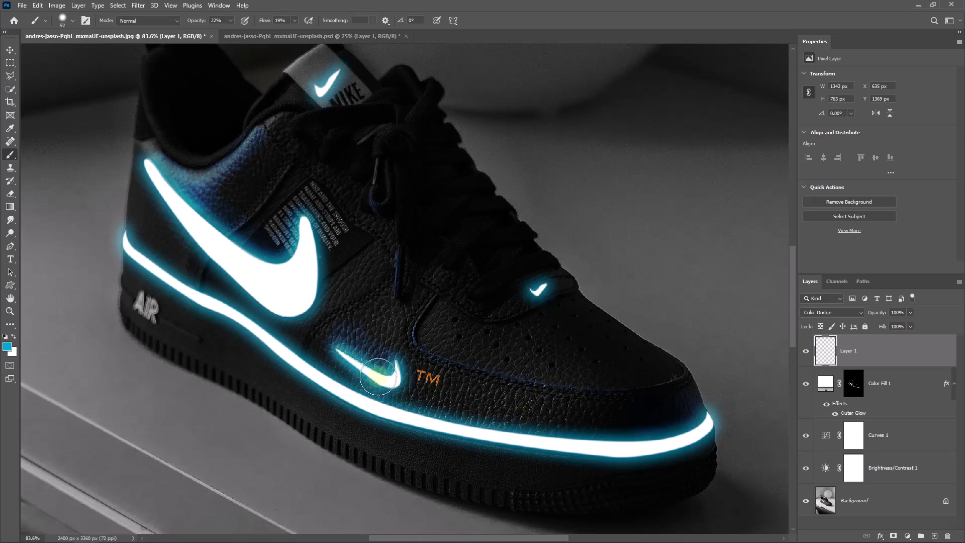
pyautogui.click(7, 347)
pyautogui.moveTo(778, 337); pyautogui.dragTo(780, 290)
pyautogui.press('Return')
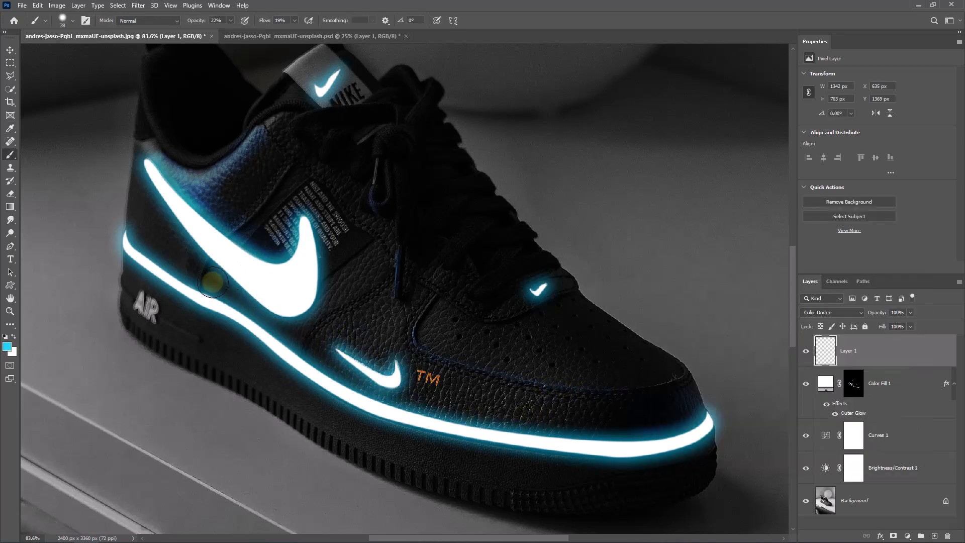
pyautogui.moveTo(207, 210); pyautogui.dragTo(182, 179)
pyautogui.hotkey('ctrl', 'z')
pyautogui.moveTo(342, 356); pyautogui.dragTo(388, 381)
pyautogui.hotkey('ctrl', 'z')
pyautogui.moveTo(176, 275); pyautogui.dragTo(175, 275)
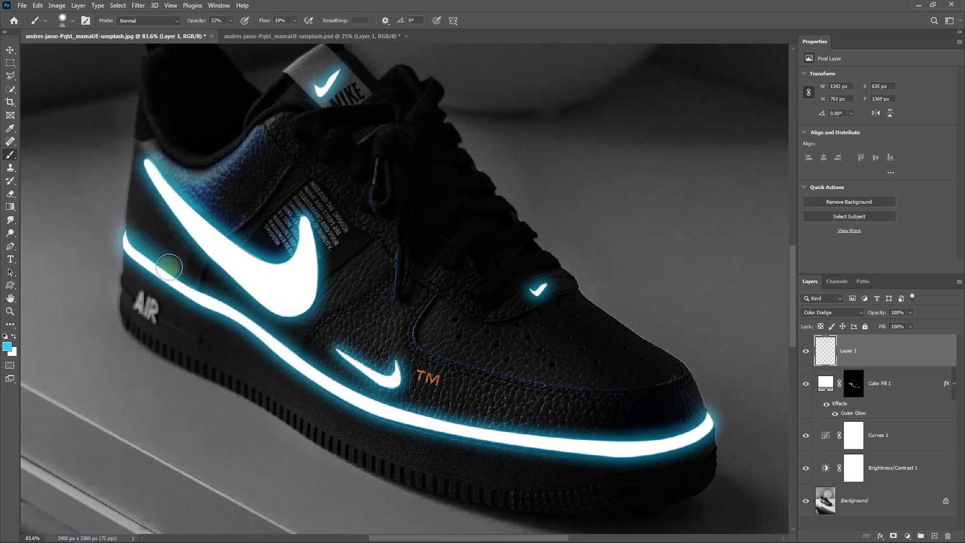
# - Choose a darker blue foreground colour and paint reflected light around the swooshes and along both sides of the sole stripe
pyautogui.click(7, 346)
pyautogui.click(785, 361)
pyautogui.click(877, 296)
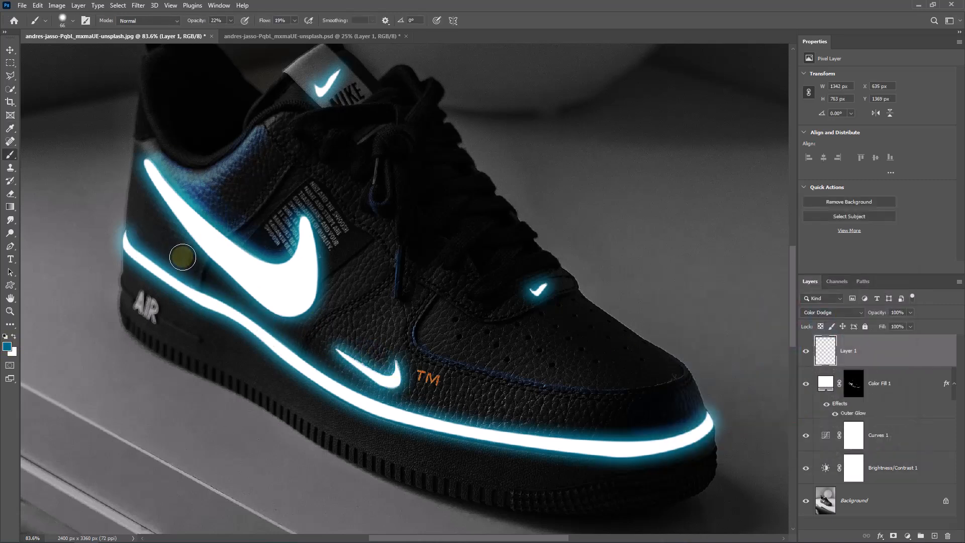
pyautogui.moveTo(311, 322)
pyautogui.mouseDown()
pyautogui.moveTo(390, 396)
pyautogui.moveTo(599, 429)
pyautogui.moveTo(631, 413)
pyautogui.moveTo(412, 375)
pyautogui.mouseUp()
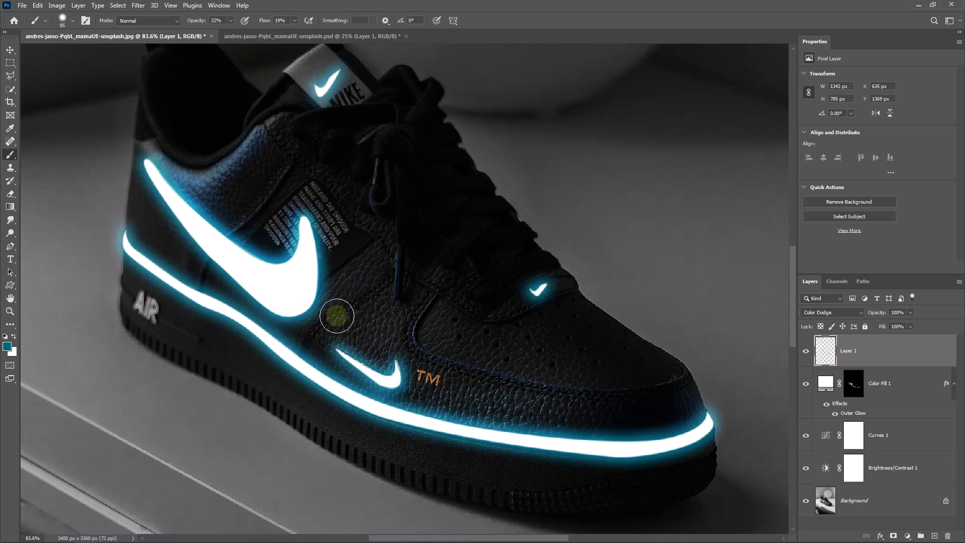
pyautogui.moveTo(334, 308)
pyautogui.mouseDown()
pyautogui.moveTo(267, 370)
pyautogui.moveTo(435, 446)
pyautogui.moveTo(657, 460)
pyautogui.mouseUp()
pyautogui.moveTo(431, 472); pyautogui.dragTo(418, 472)
pyautogui.moveTo(599, 472); pyautogui.dragTo(556, 488)
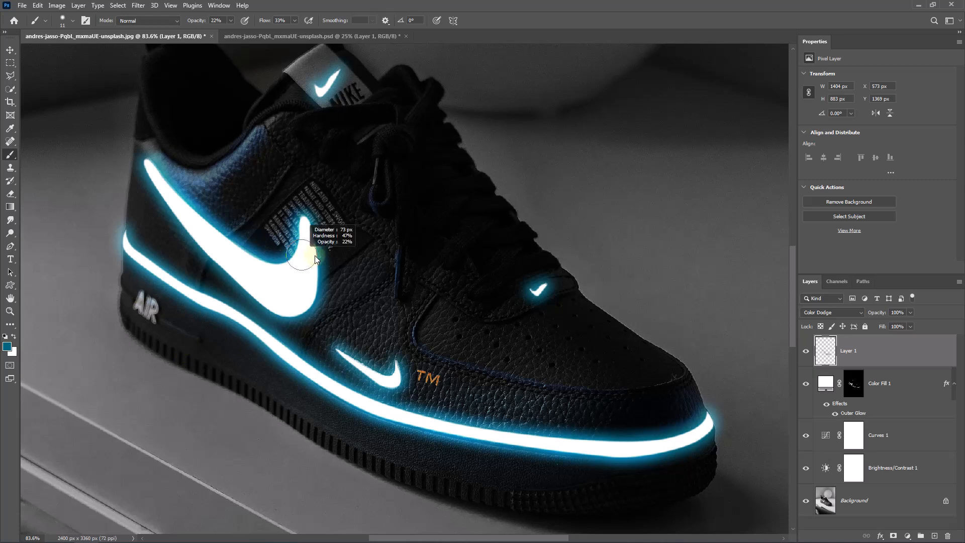
# - Erase excess blue paint from the collar leather above the large swoosh and return to the Brush
pyautogui.press('e')
pyautogui.moveTo(260, 136); pyautogui.dragTo(232, 161)
pyautogui.press('b')
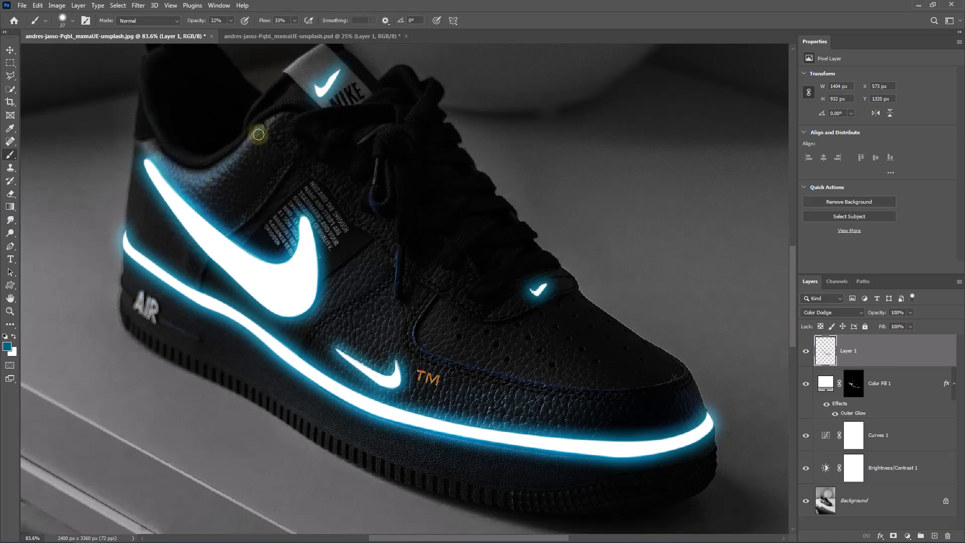
# - Paint blue reflected light on the tongue label around its small swoosh
pyautogui.moveTo(382, 119); pyautogui.dragTo(370, 256)
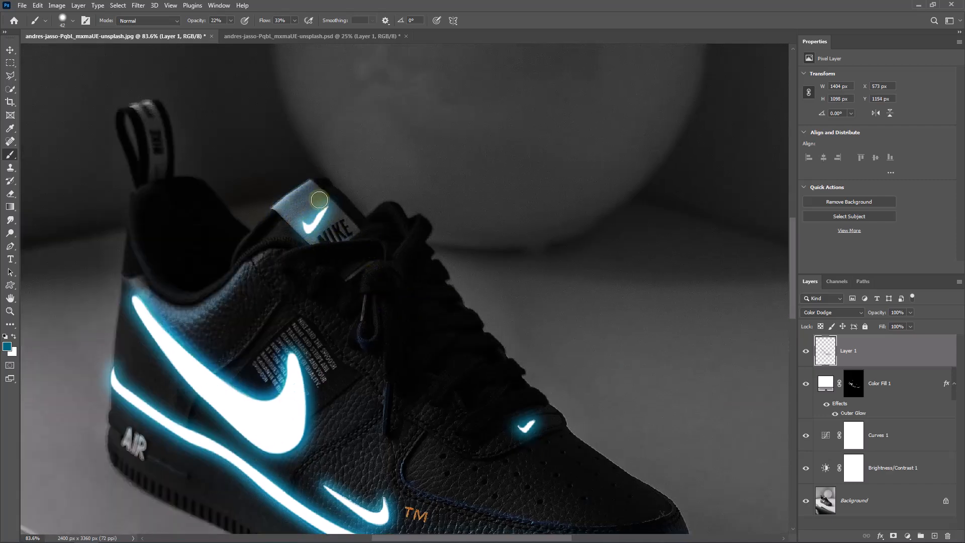
pyautogui.keyDown('alt'); pyautogui.moveTo(357, 227); pyautogui.dragTo(350, 228); pyautogui.keyUp('alt')
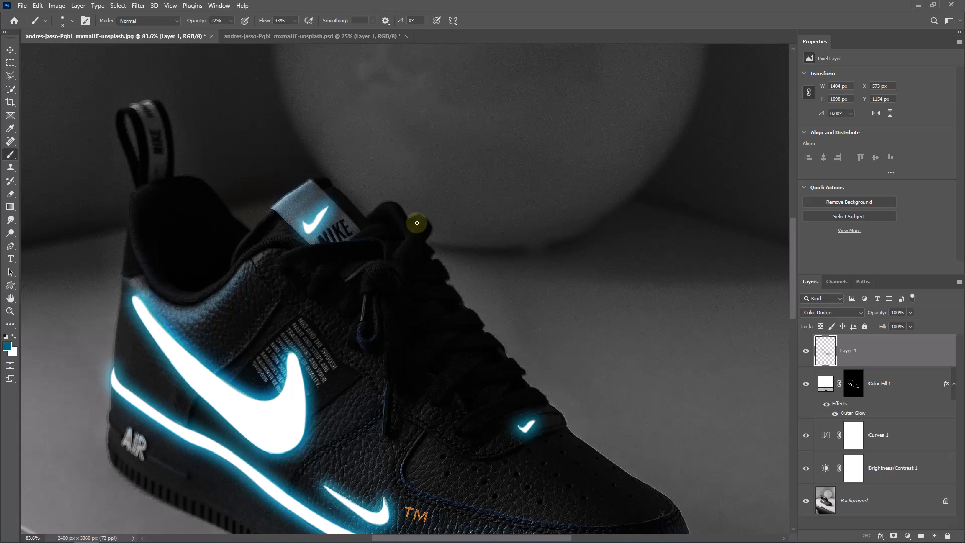
pyautogui.moveTo(395, 389); pyautogui.dragTo(348, 277)
pyautogui.moveTo(454, 306)
pyautogui.keyDown('alt'); pyautogui.mouseDown()
pyautogui.moveTo(455, 323)
pyautogui.moveTo(507, 317)
pyautogui.mouseUp(); pyautogui.keyUp('alt')
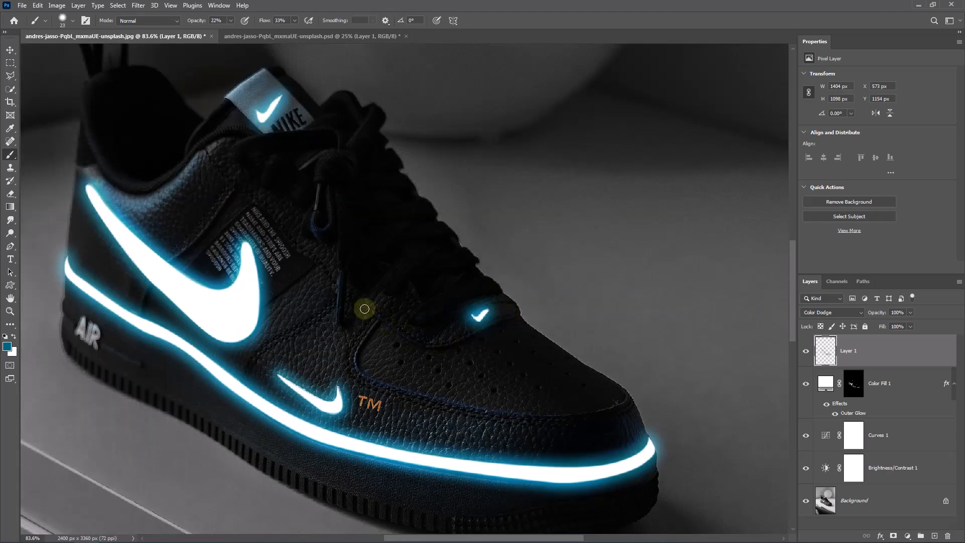
pyautogui.scroll(-3, 381, 343)
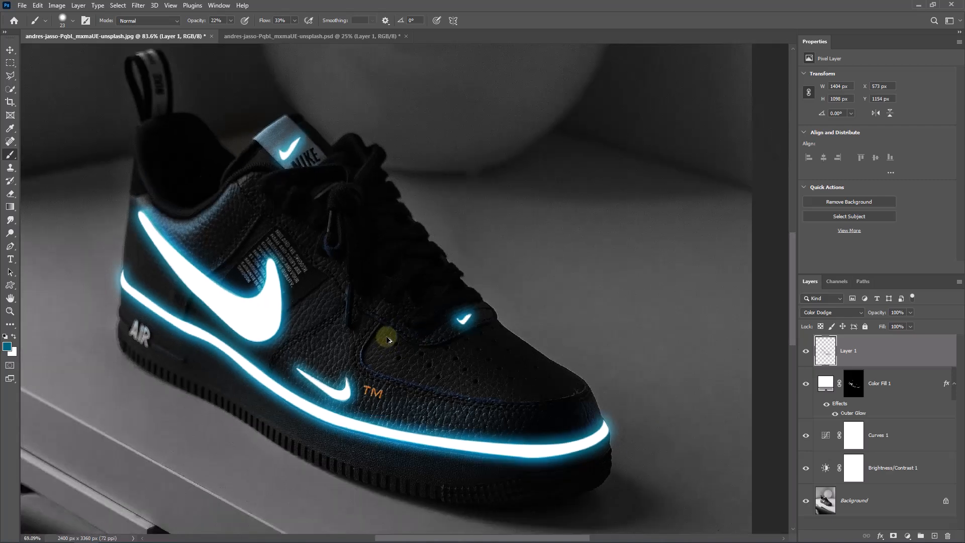
# - Add a new layer above Layer 1 and set its blend mode to Color Dodge
pyautogui.moveTo(435, 405); pyautogui.dragTo(468, 324)
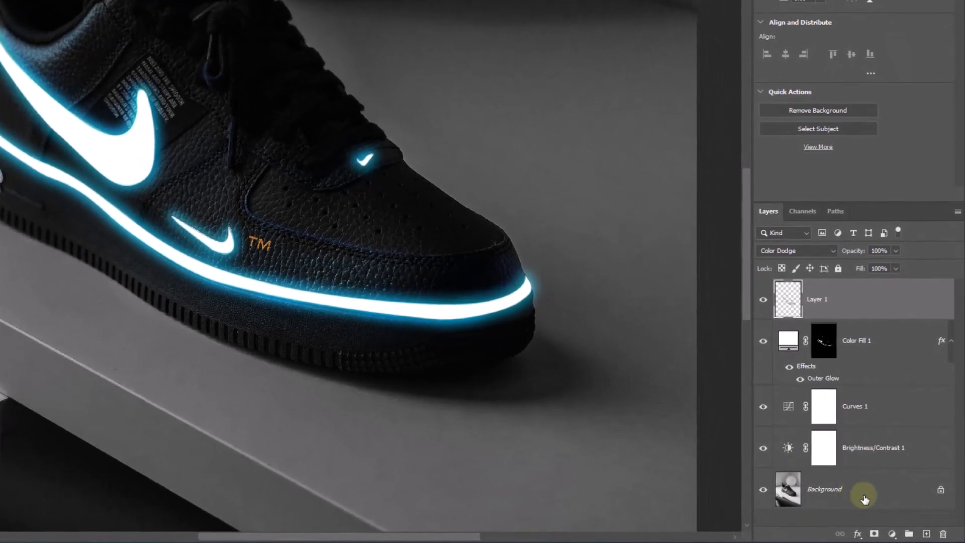
pyautogui.click(926, 534)
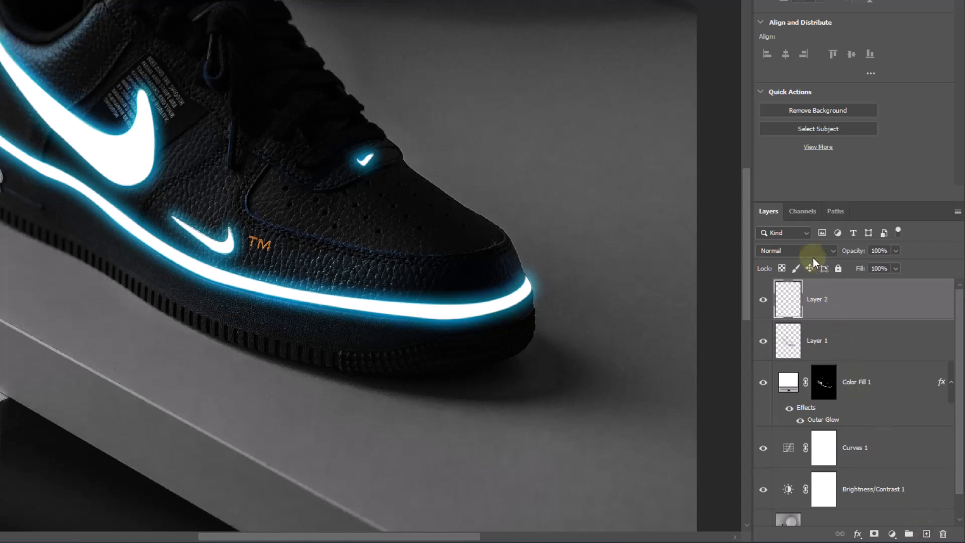
pyautogui.click(811, 252)
pyautogui.click(786, 341)
# - Paint broad, soft blue reflected light with a large brush on the table surface in front of the shoe, from heel to toe
pyautogui.moveTo(60, 298); pyautogui.dragTo(92, 308)
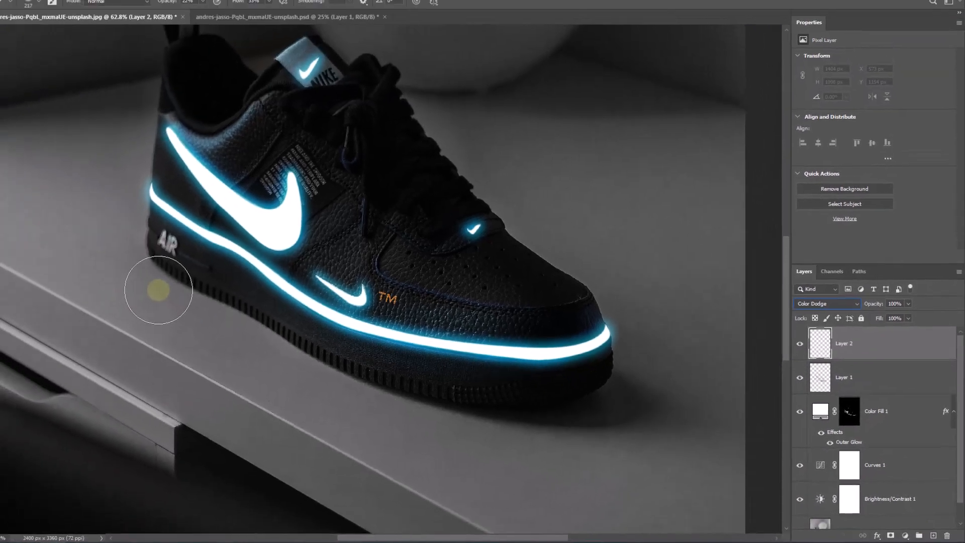
pyautogui.moveTo(160, 291)
pyautogui.mouseDown()
pyautogui.moveTo(286, 368)
pyautogui.moveTo(275, 355)
pyautogui.moveTo(442, 422)
pyautogui.moveTo(509, 431)
pyautogui.mouseUp()
pyautogui.moveTo(559, 460)
pyautogui.mouseDown()
pyautogui.moveTo(593, 451)
pyautogui.moveTo(511, 465)
pyautogui.moveTo(142, 296)
pyautogui.moveTo(148, 319)
pyautogui.moveTo(212, 345)
pyautogui.mouseUp()
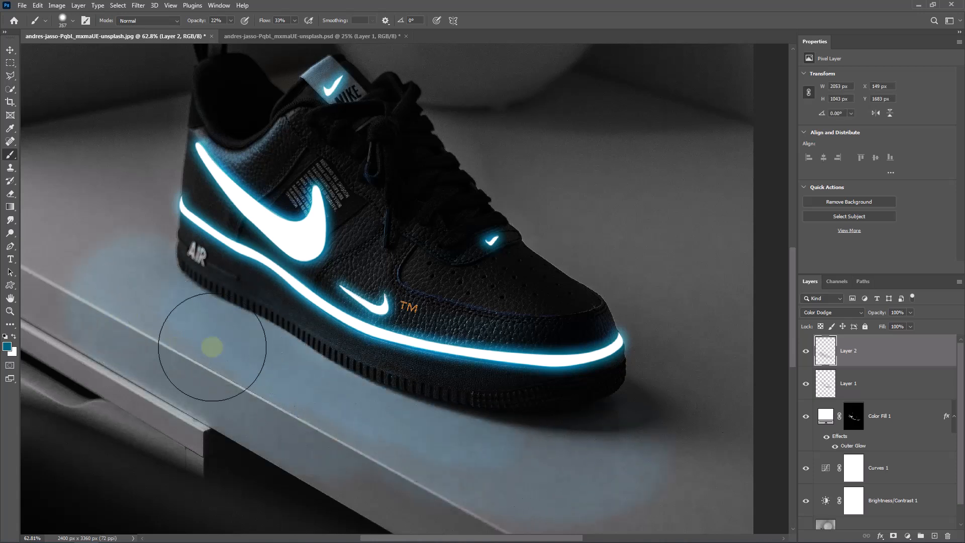
pyautogui.moveTo(468, 438)
pyautogui.mouseDown()
pyautogui.moveTo(478, 453)
pyautogui.moveTo(164, 291)
pyautogui.moveTo(237, 347)
pyautogui.mouseUp()
pyautogui.moveTo(376, 446); pyautogui.dragTo(400, 446)
pyautogui.moveTo(513, 450); pyautogui.dragTo(627, 442)
pyautogui.moveTo(460, 470); pyautogui.dragTo(446, 412)
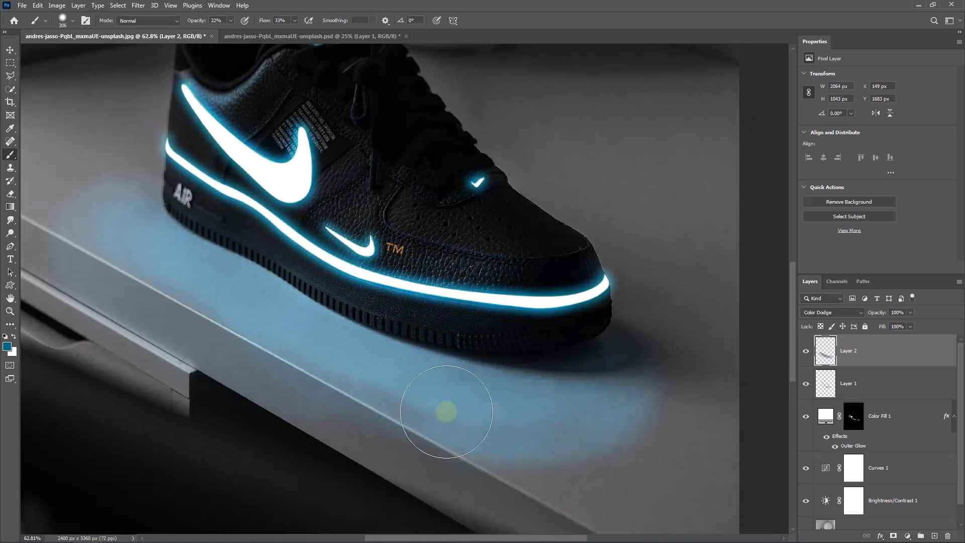
pyautogui.moveTo(190, 239)
pyautogui.mouseDown()
pyautogui.moveTo(233, 308)
pyautogui.moveTo(175, 255)
pyautogui.mouseUp()
# - Paint a straight, thin blue highlight with a smaller brush along the table's front edge and strengthen the light beside it
pyautogui.moveTo(233, 288); pyautogui.dragTo(190, 285)
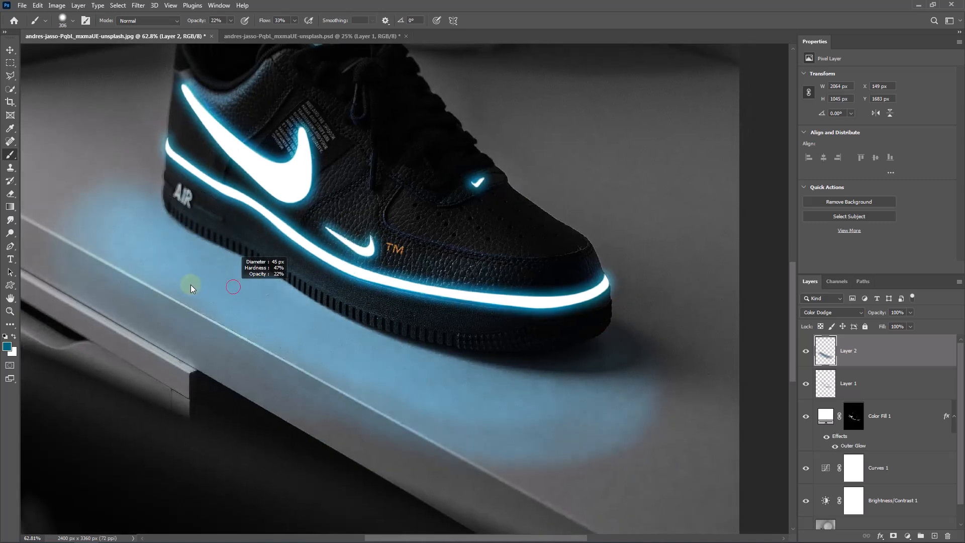
pyautogui.click(41, 223)
pyautogui.keyDown('shift'); pyautogui.click(501, 478); pyautogui.keyUp('shift')
pyautogui.keyDown('shift'); pyautogui.click(42, 228); pyautogui.keyUp('shift')
pyautogui.moveTo(126, 248); pyautogui.dragTo(223, 306)
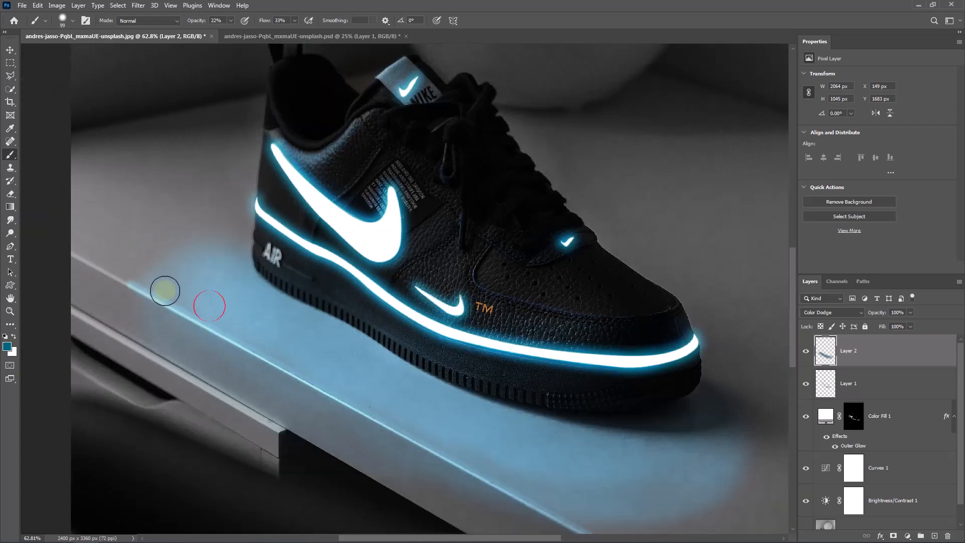
pyautogui.moveTo(472, 452); pyautogui.dragTo(412, 420)
pyautogui.moveTo(488, 470)
pyautogui.mouseDown()
pyautogui.moveTo(508, 455)
pyautogui.moveTo(472, 457)
pyautogui.mouseUp()
pyautogui.moveTo(216, 293); pyautogui.dragTo(223, 293)
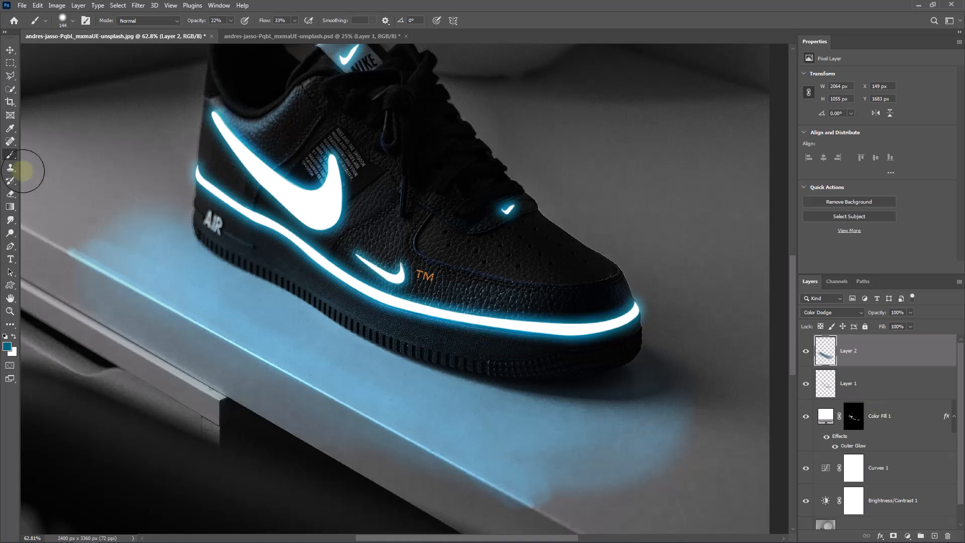
# - Erase the blue spill below the table's front edge in straight strokes with a 108 px Eraser at 60% hardness
pyautogui.click(11, 195)
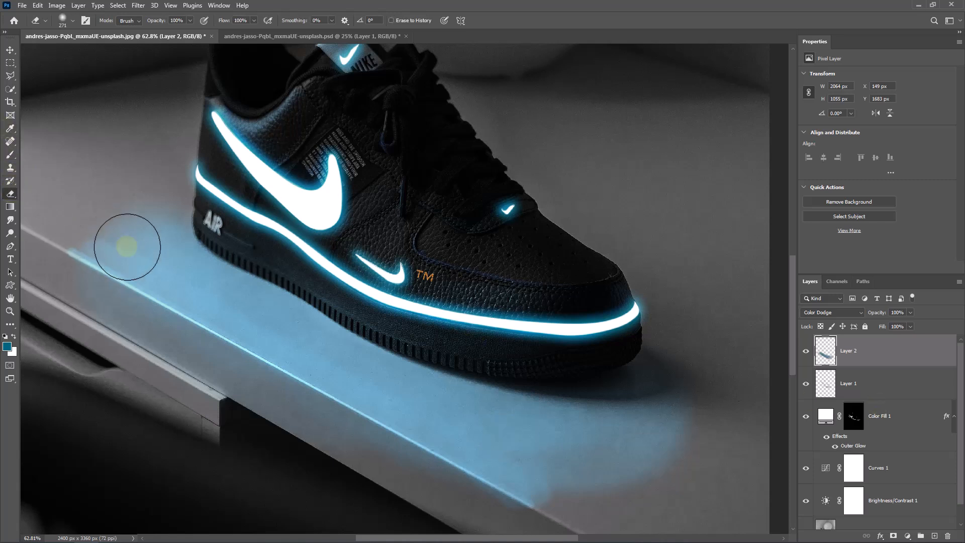
pyautogui.rightClick(132, 248)
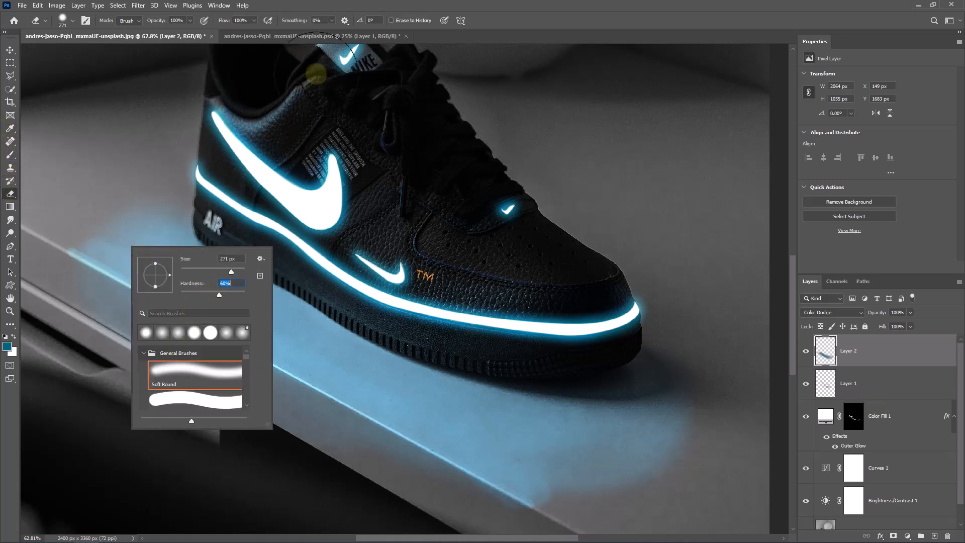
pyautogui.click(372, 4)
pyautogui.moveTo(123, 305); pyautogui.dragTo(92, 305)
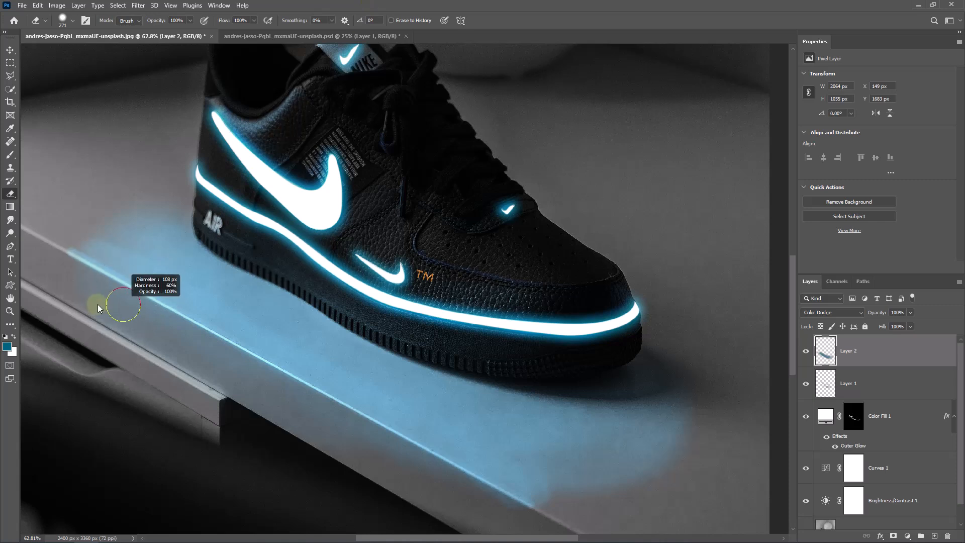
pyautogui.click(57, 268)
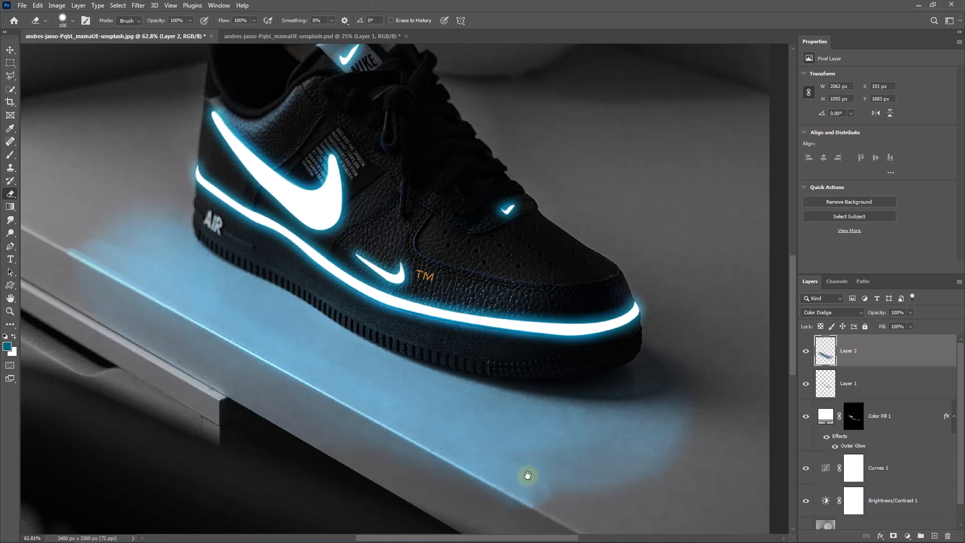
pyautogui.moveTo(528, 476); pyautogui.dragTo(505, 431)
pyautogui.keyDown('shift'); pyautogui.click(507, 483); pyautogui.keyUp('shift')
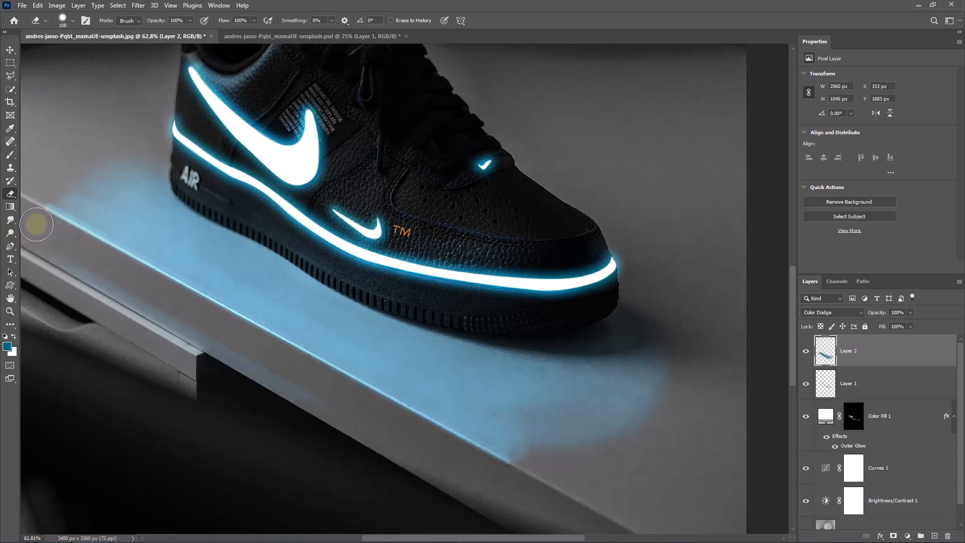
pyautogui.moveTo(56, 266)
pyautogui.mouseDown()
pyautogui.moveTo(181, 355)
pyautogui.moveTo(333, 416)
pyautogui.moveTo(134, 290)
pyautogui.moveTo(196, 374)
pyautogui.moveTo(400, 439)
pyautogui.moveTo(421, 472)
pyautogui.moveTo(439, 477)
pyautogui.moveTo(435, 498)
pyautogui.moveTo(388, 465)
pyautogui.moveTo(421, 472)
pyautogui.mouseUp()
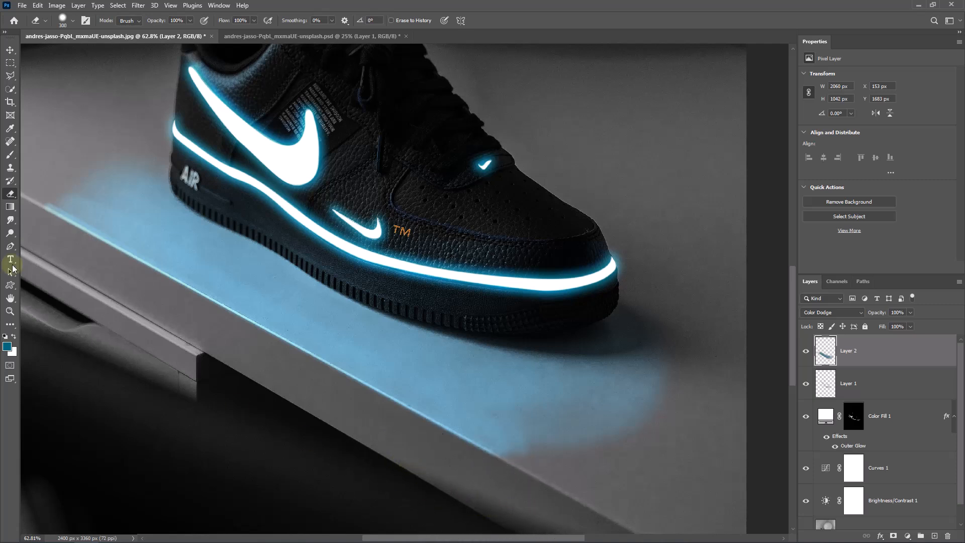
# - Trim the blue light's upper edge behind the heel and paint more blue light with the Brush to extend it there
pyautogui.moveTo(161, 307); pyautogui.dragTo(282, 365)
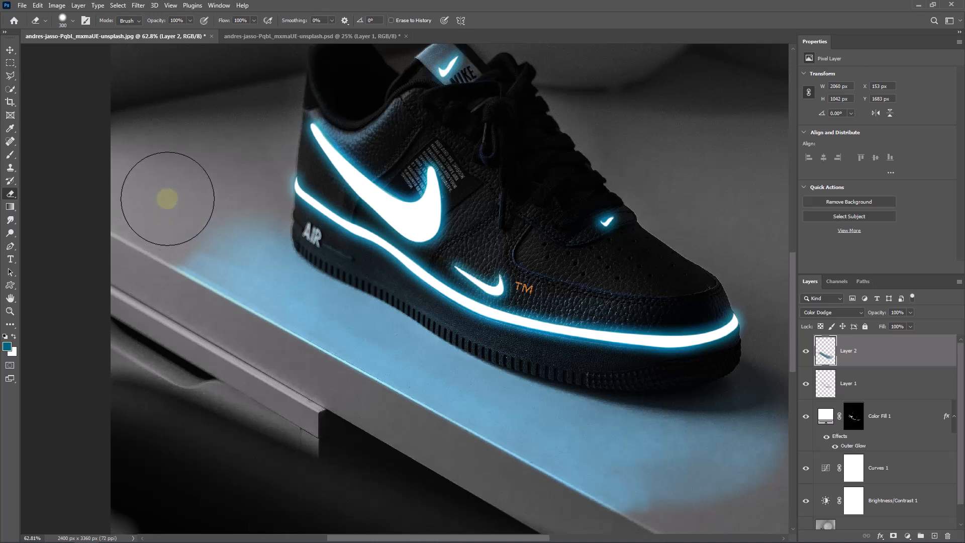
pyautogui.moveTo(224, 181); pyautogui.dragTo(176, 201)
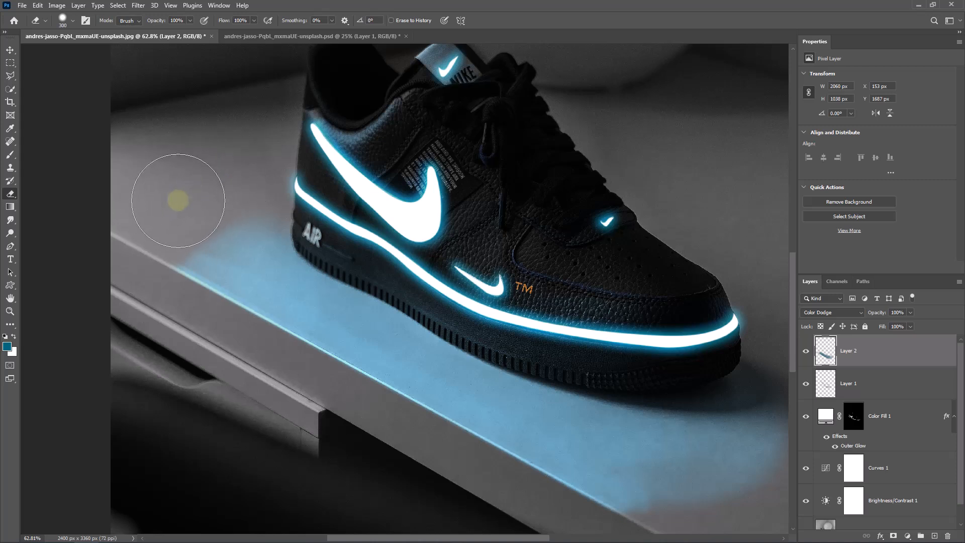
pyautogui.press('b')
pyautogui.moveTo(189, 247)
pyautogui.mouseDown()
pyautogui.moveTo(205, 191)
pyautogui.moveTo(219, 239)
pyautogui.moveTo(201, 244)
pyautogui.moveTo(226, 231)
pyautogui.moveTo(205, 245)
pyautogui.moveTo(240, 275)
pyautogui.moveTo(213, 282)
pyautogui.moveTo(177, 323)
pyautogui.moveTo(122, 294)
pyautogui.moveTo(166, 322)
pyautogui.mouseUp()
# - Adjust the Eraser tip and erase the upper part of the blue light on the table behind the heel
pyautogui.press('e')
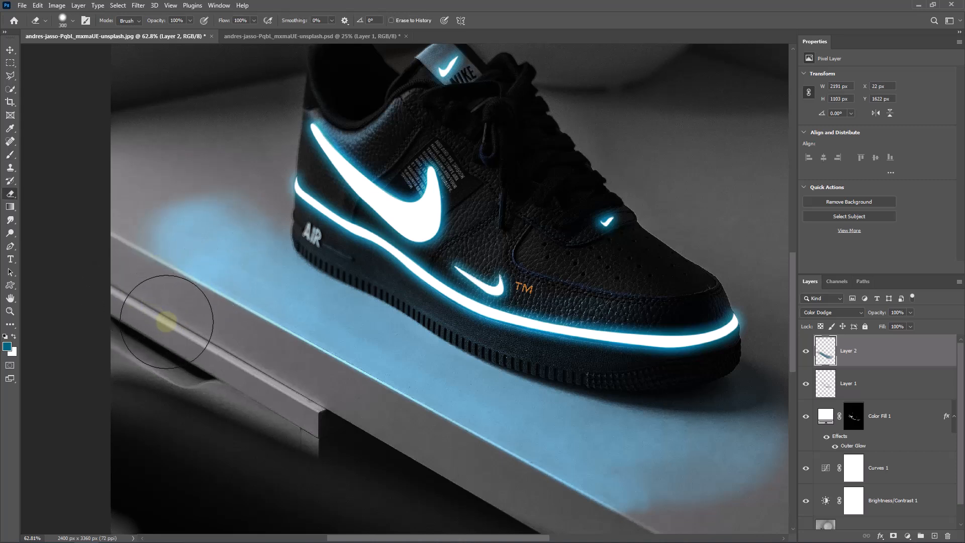
pyautogui.rightClick(201, 151)
pyautogui.click(270, 184)
pyautogui.moveTo(189, 172)
pyautogui.mouseDown()
pyautogui.moveTo(238, 196)
pyautogui.moveTo(179, 212)
pyautogui.moveTo(252, 187)
pyautogui.moveTo(177, 181)
pyautogui.mouseUp()
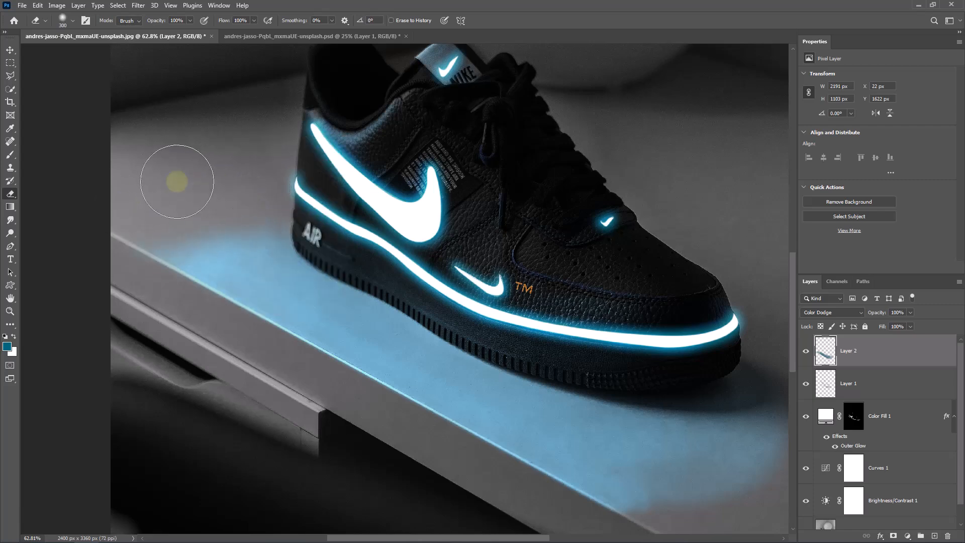
# - Lower the opacity of the table light layer, Layer 2, to 65%
pyautogui.scroll(-2, 528, 338)
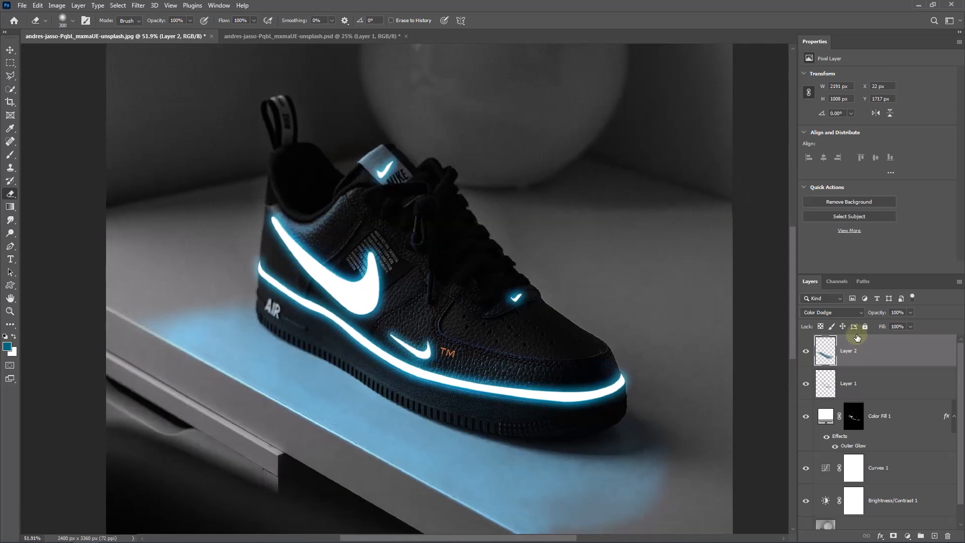
pyautogui.moveTo(867, 315); pyautogui.dragTo(856, 316)
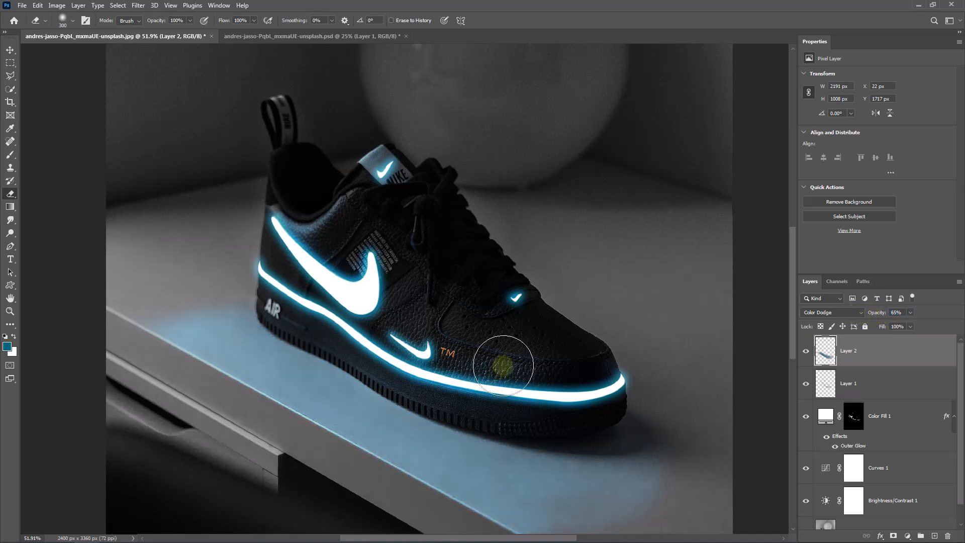
pyautogui.scroll(-2, 504, 364)
# - Stamp all visible layers into a new layer above Layer 2 and convert it to a smart object
pyautogui.click(884, 354)
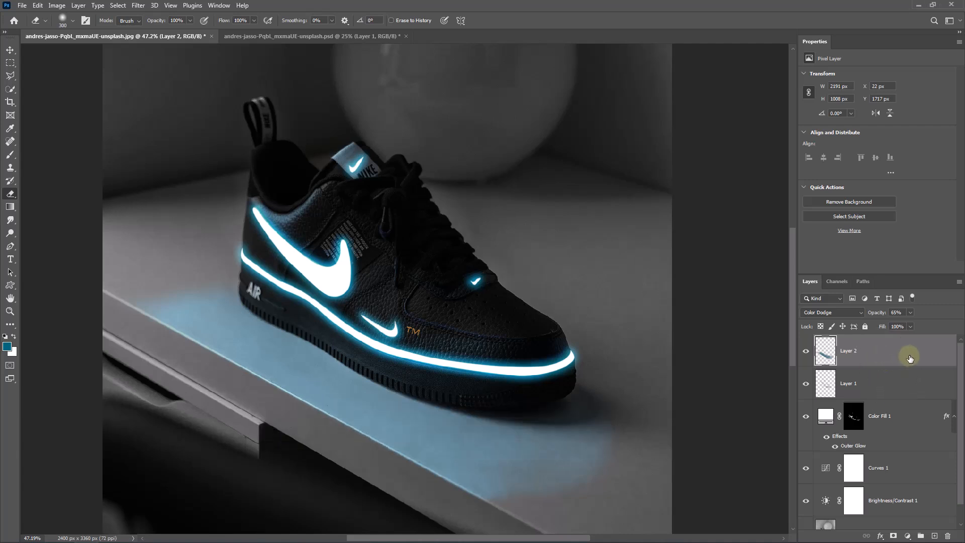
pyautogui.hotkey('ctrl', 'alt', 'shift', 'e')
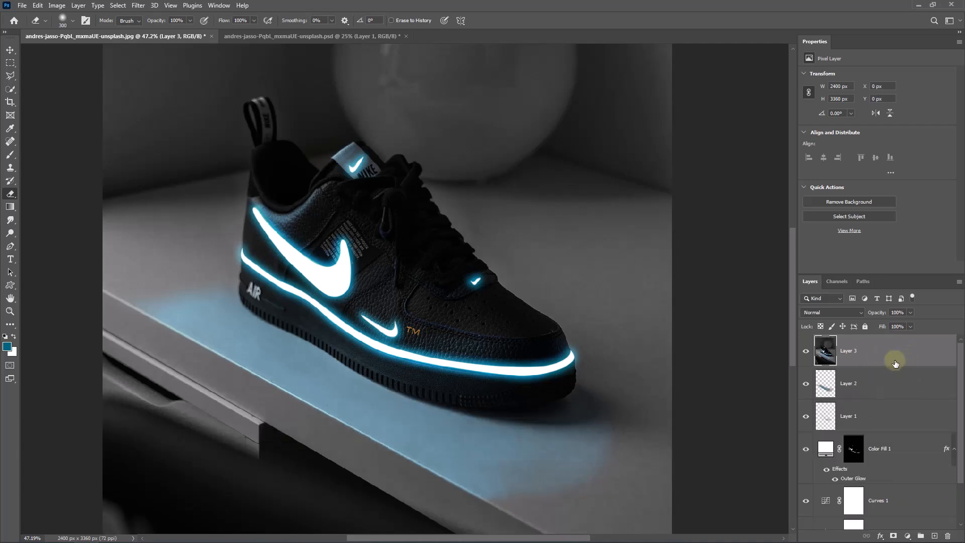
pyautogui.rightClick(873, 360)
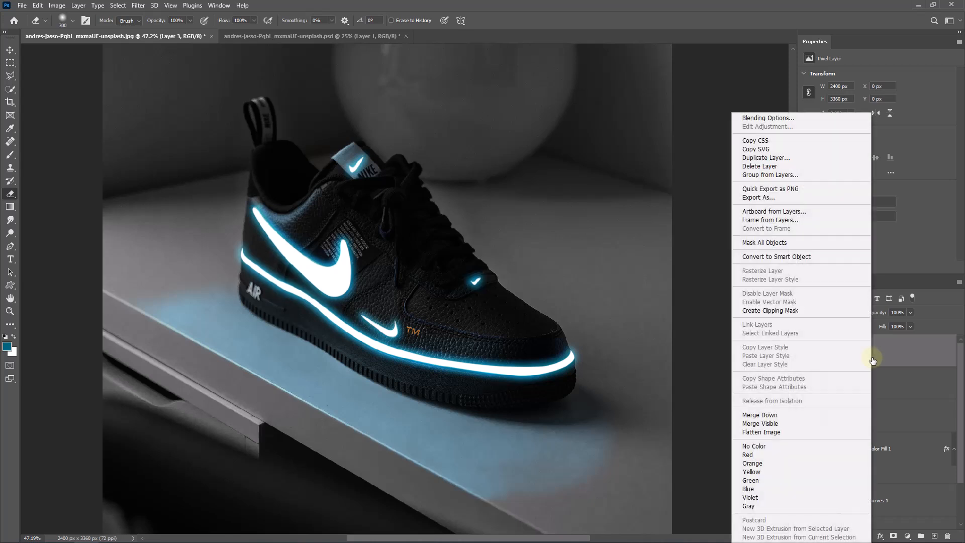
pyautogui.click(760, 258)
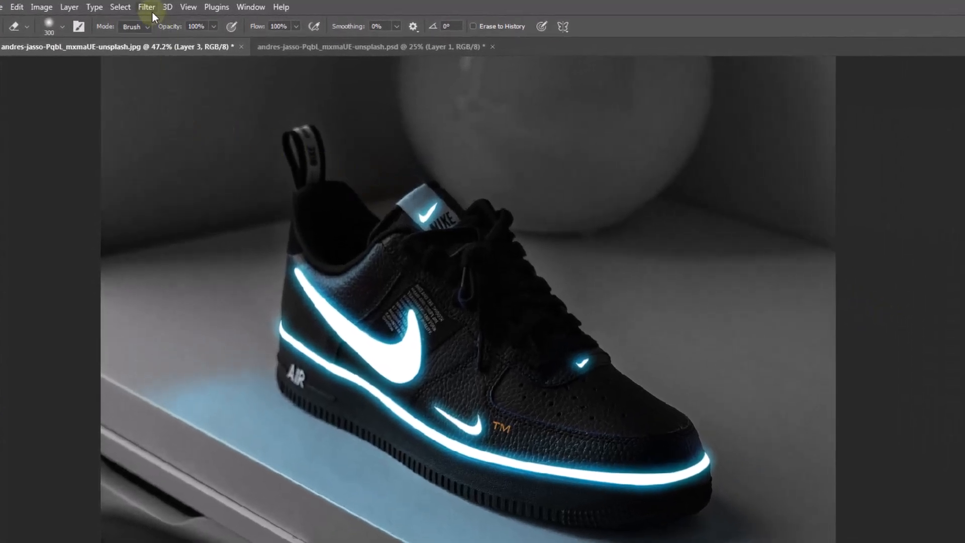
# - Open the Camera Raw Filter and set Temperature to -10, Exposure to -0.15, Contrast to -21 and Vibrance to +15
pyautogui.click(150, 7)
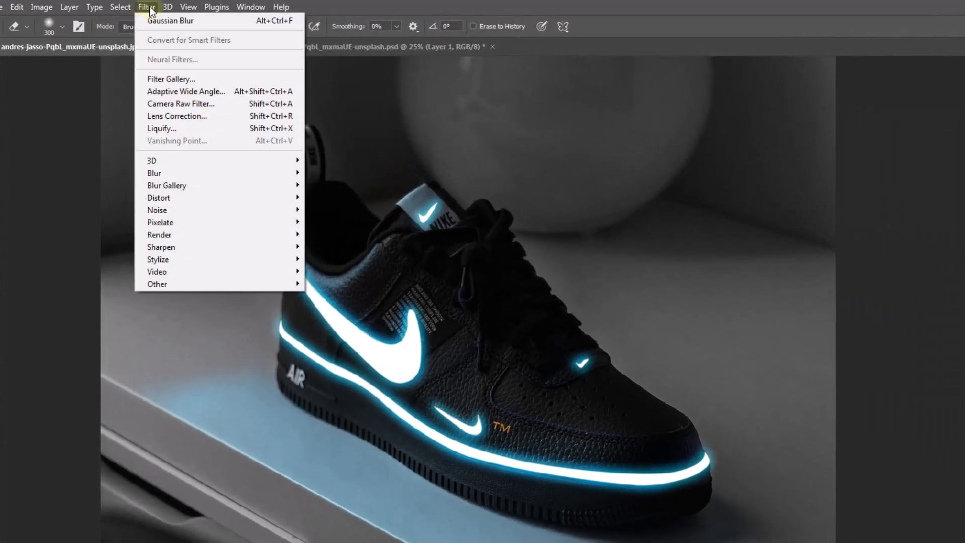
pyautogui.click(186, 102)
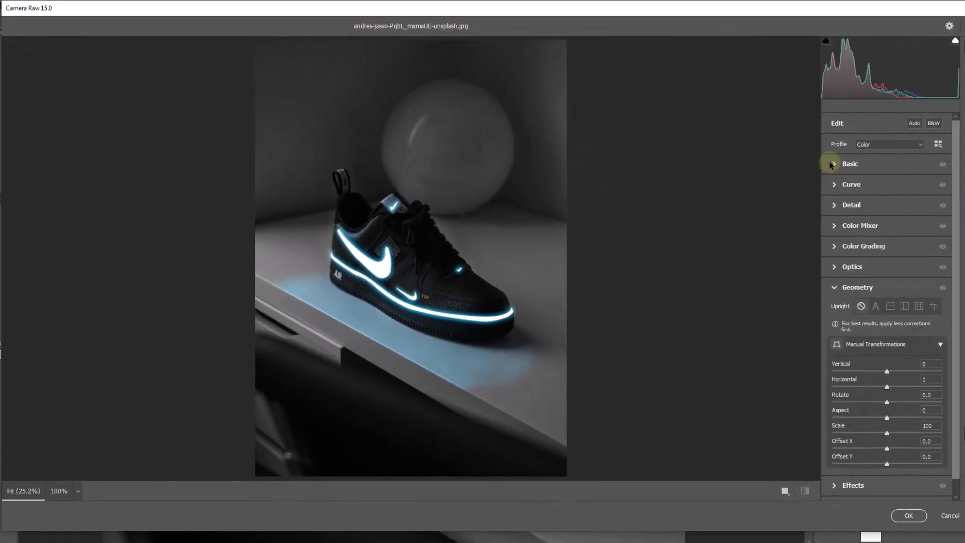
pyautogui.click(833, 164)
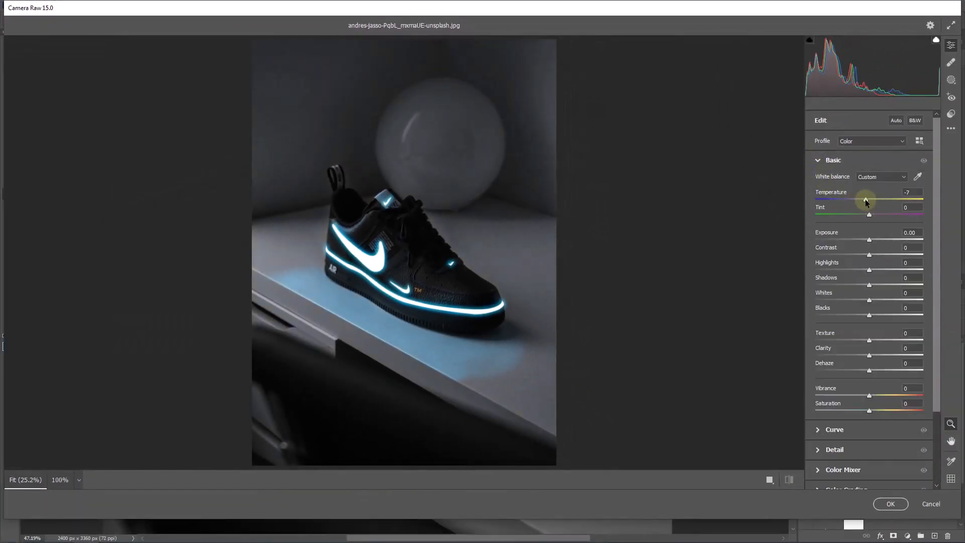
pyautogui.moveTo(863, 200); pyautogui.dragTo(864, 201)
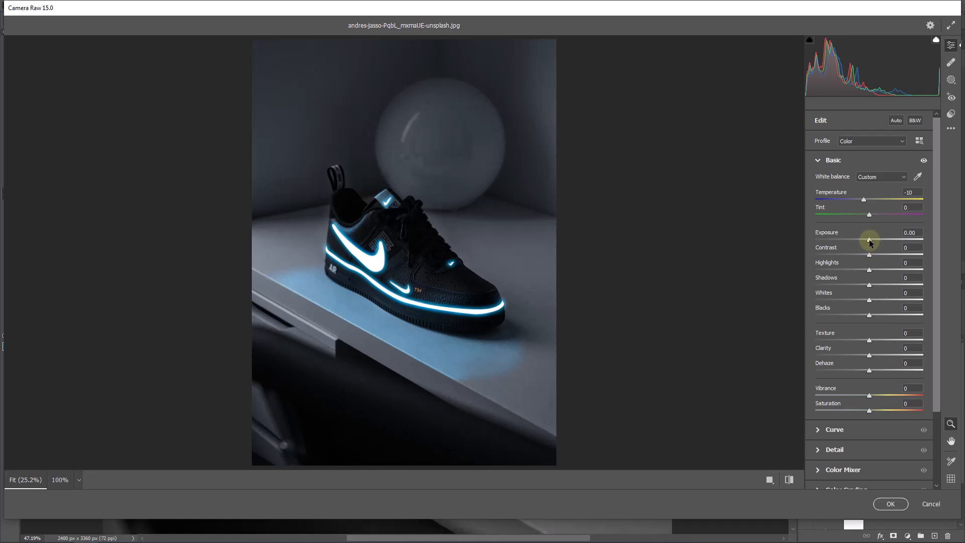
pyautogui.moveTo(870, 241); pyautogui.dragTo(856, 256)
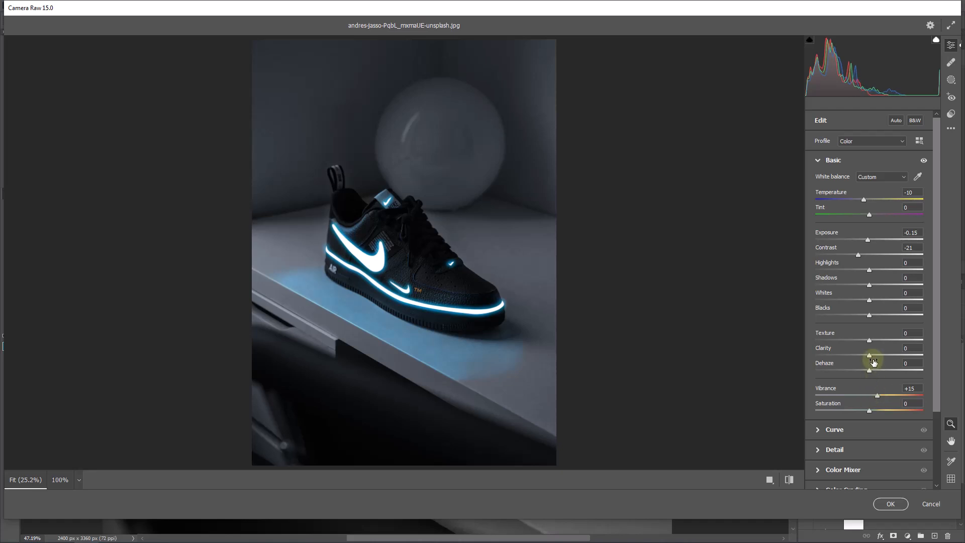
# - Set Noise Reduction to 17 and Color Noise Reduction to 25, and apply the Camera Raw Filter
pyautogui.scroll(-3, 870, 337)
pyautogui.click(821, 388)
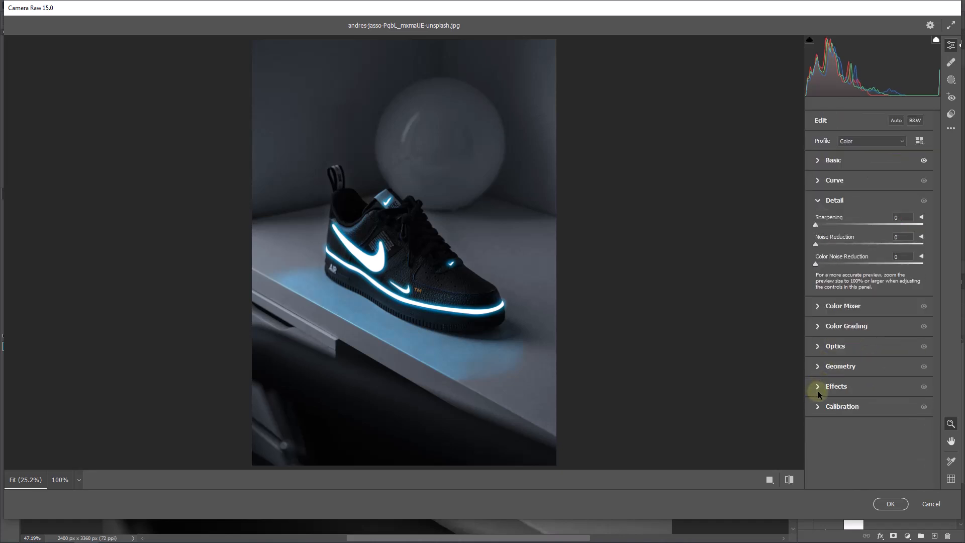
pyautogui.moveTo(822, 263); pyautogui.dragTo(857, 246)
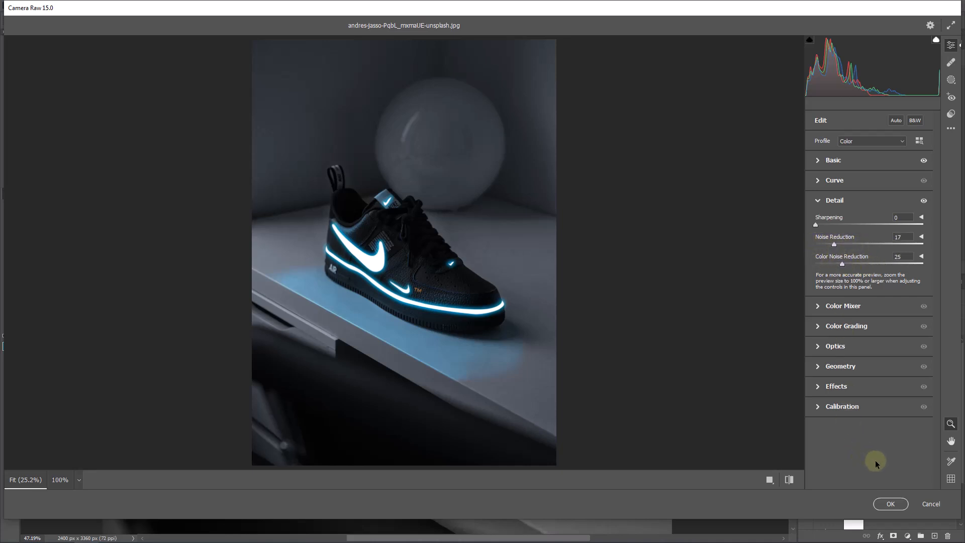
pyautogui.click(889, 504)
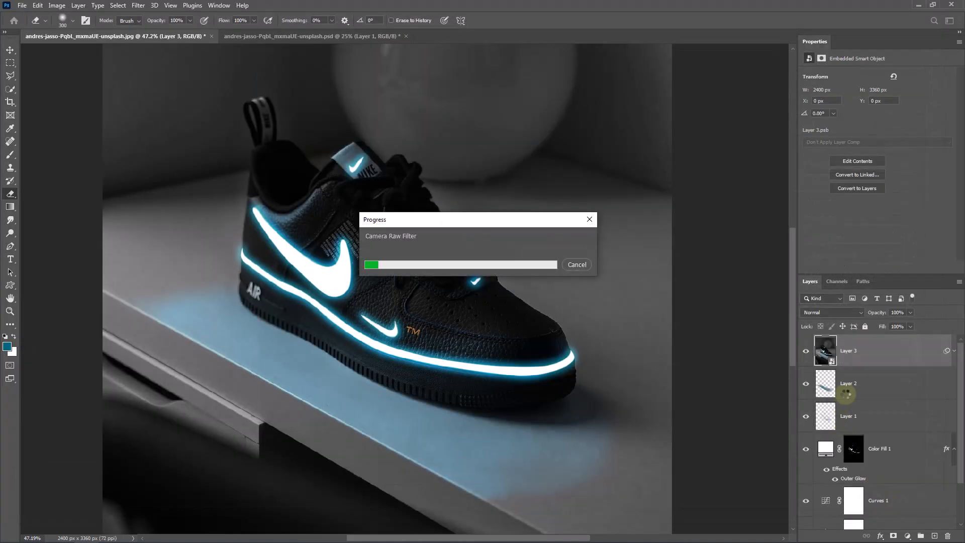